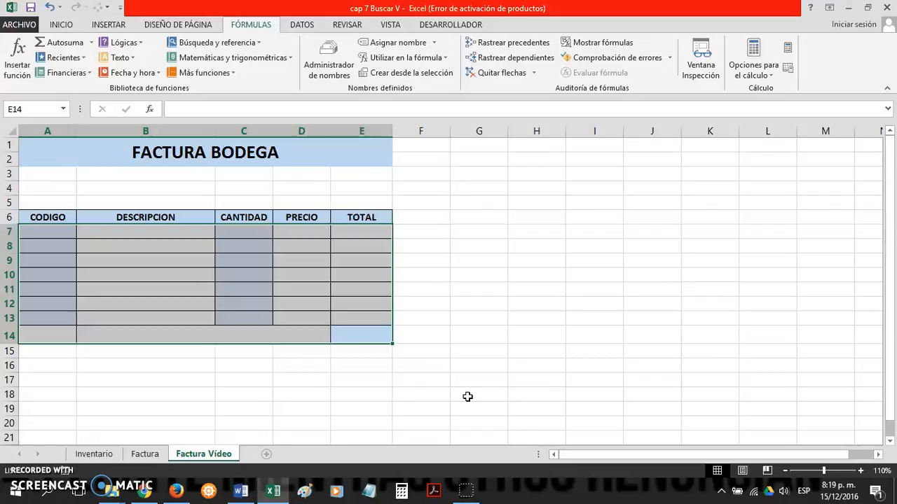
Step: Fill the first invoice row with code 101 in A7, description LAPIZ in B7 and quantity 30 in C7
{"action": "left_click", "coordinate": [436, 372]}
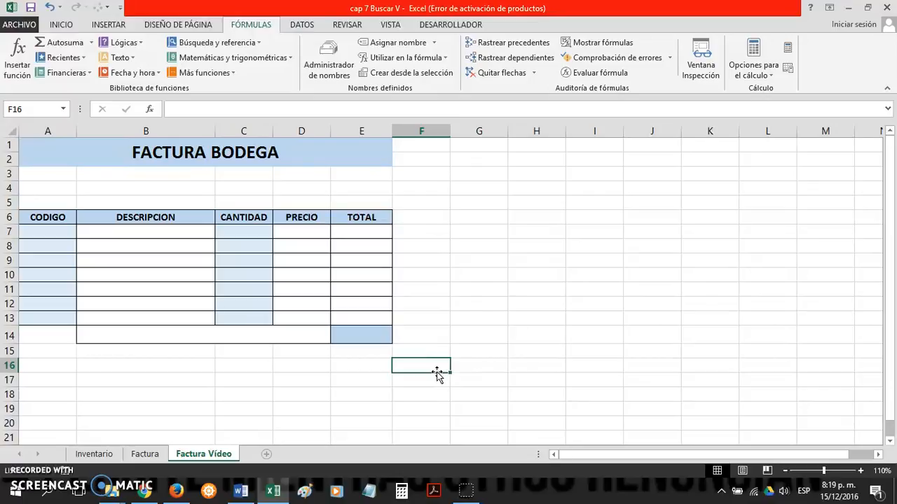
{"action": "left_click", "coordinate": [60, 231]}
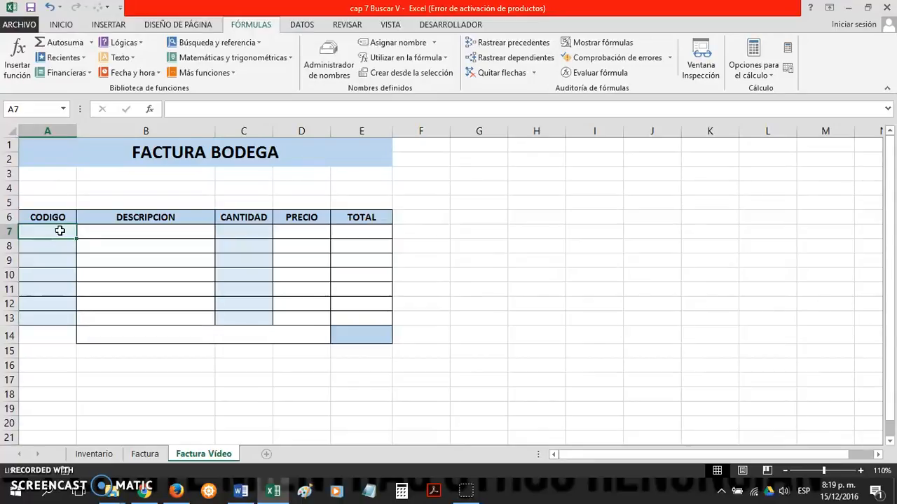
{"action": "type", "text": "101"}
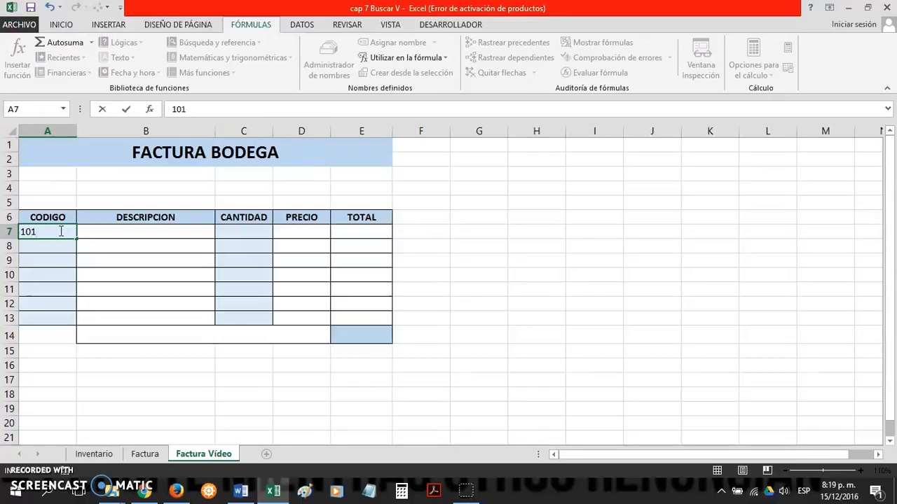
{"action": "key", "text": "Return"}
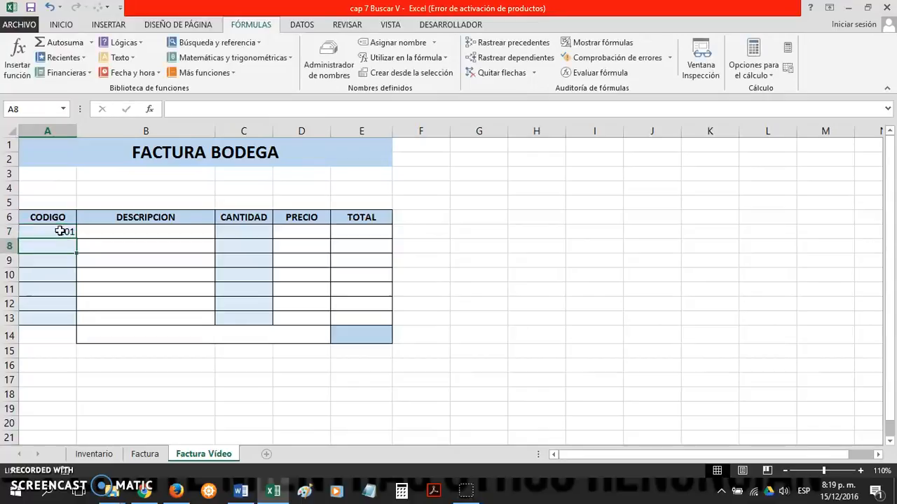
{"action": "left_click", "coordinate": [60, 231]}
{"action": "left_click", "coordinate": [148, 234]}
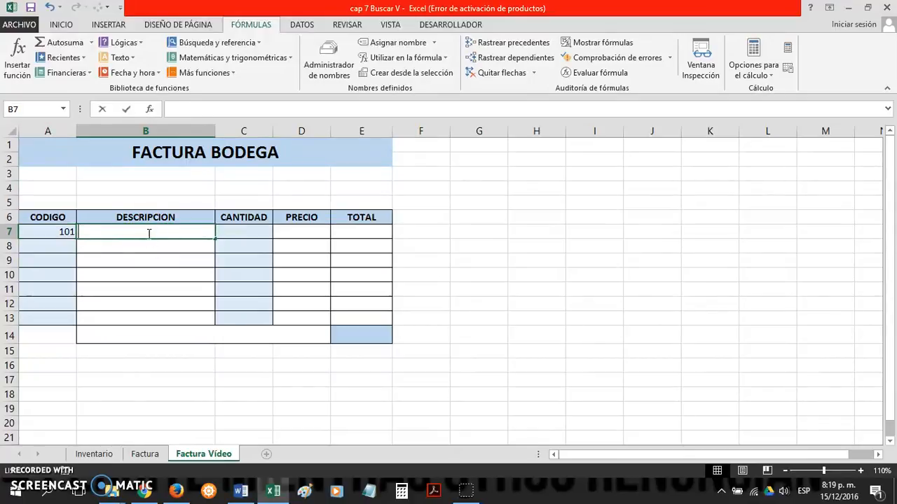
{"action": "type", "text": "LAPIZ"}
{"action": "key", "text": "Tab"}
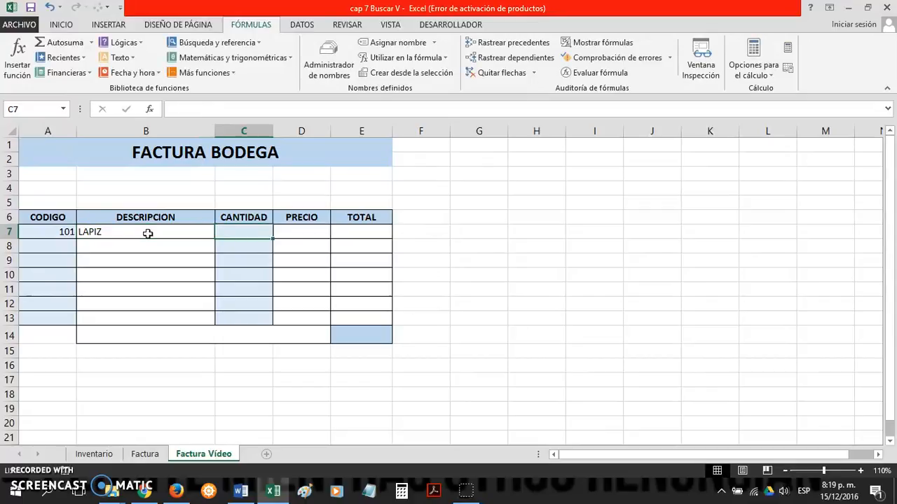
{"action": "type", "text": "30"}
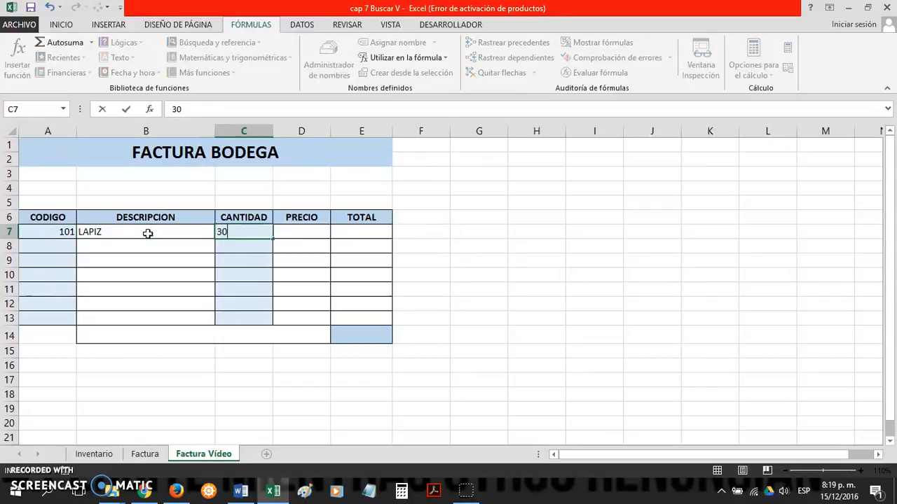
{"action": "key", "text": "Return"}
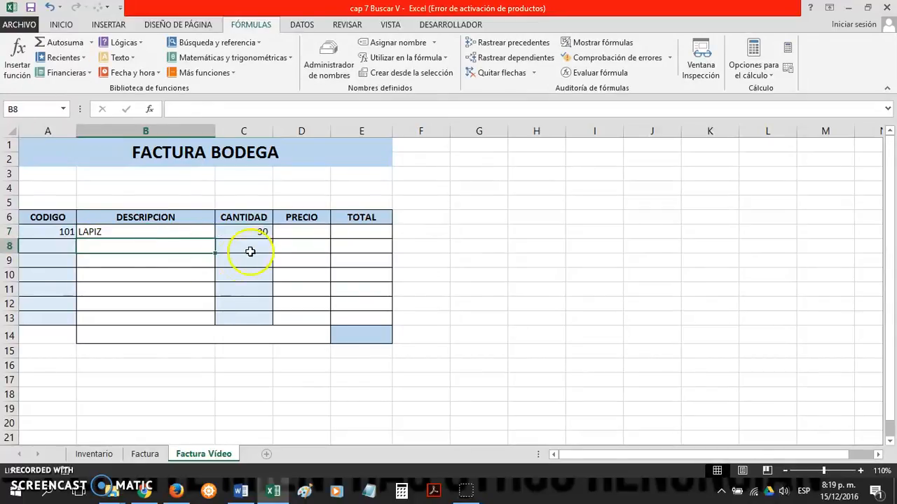
Step: Enter a price of 1000 in D7 and a total of 30000 in E7 for the LAPIZ row
{"action": "left_click", "coordinate": [285, 232]}
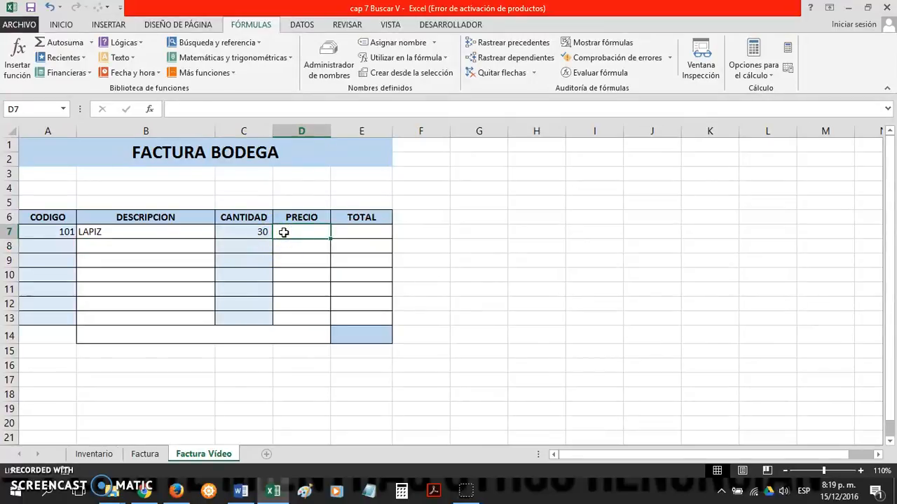
{"action": "type", "text": "1000"}
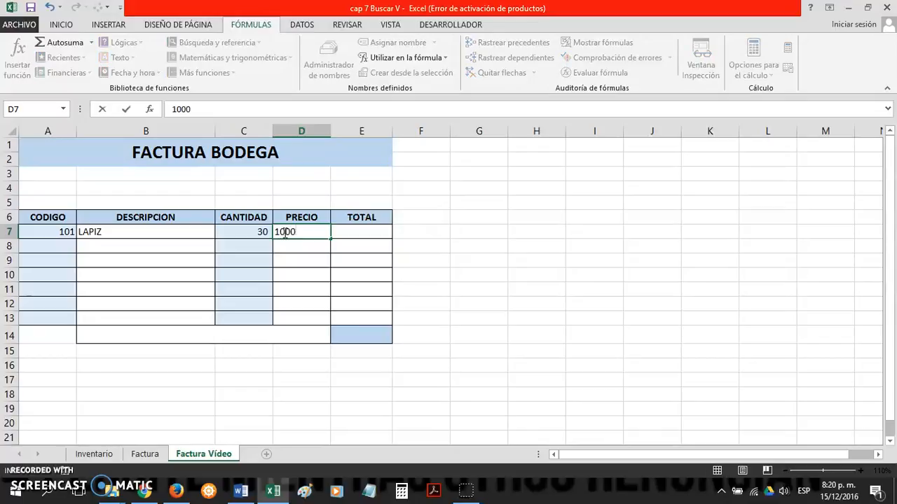
{"action": "key", "text": "Return"}
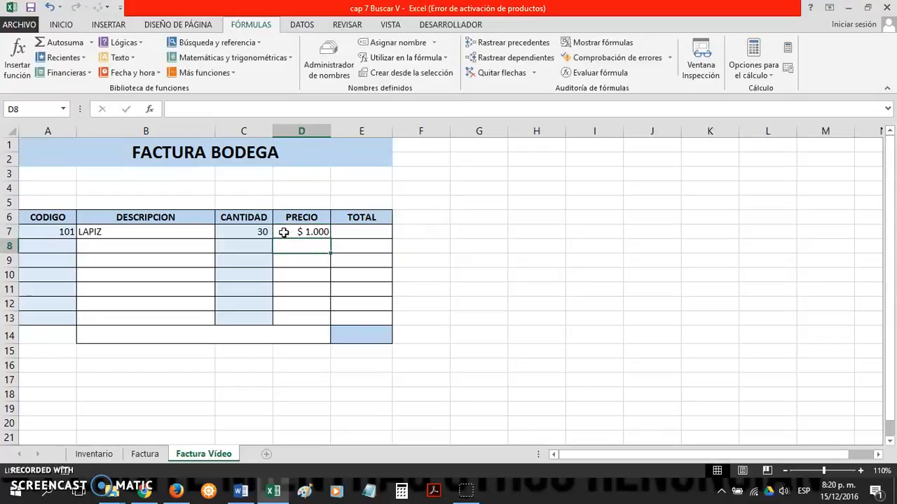
{"action": "left_click", "coordinate": [351, 234]}
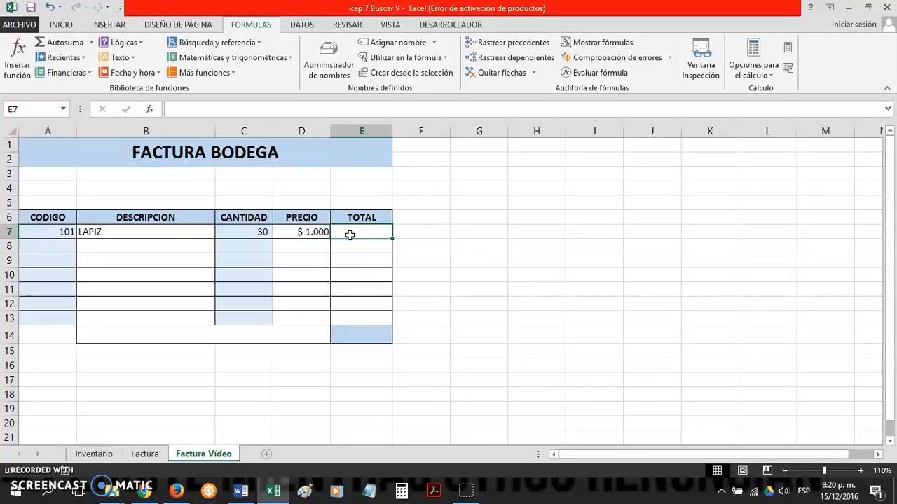
{"action": "left_click", "coordinate": [357, 229]}
{"action": "type", "text": "30000"}
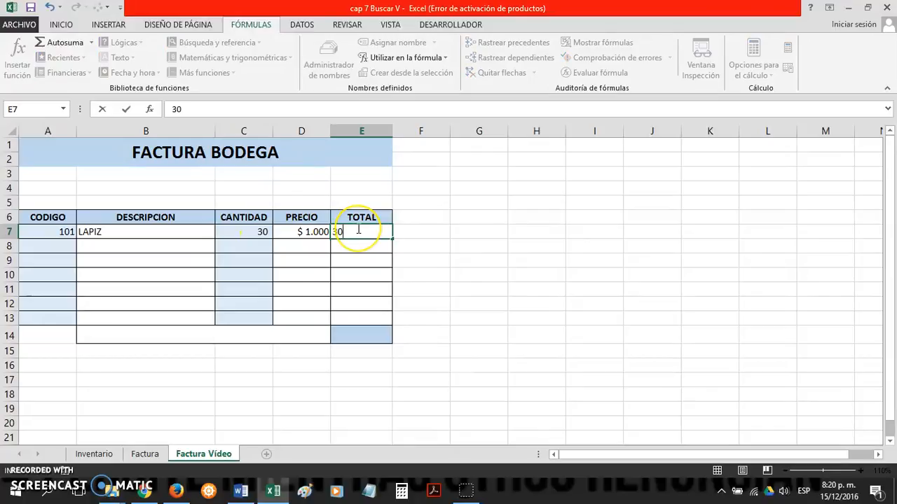
{"action": "key", "text": "Return"}
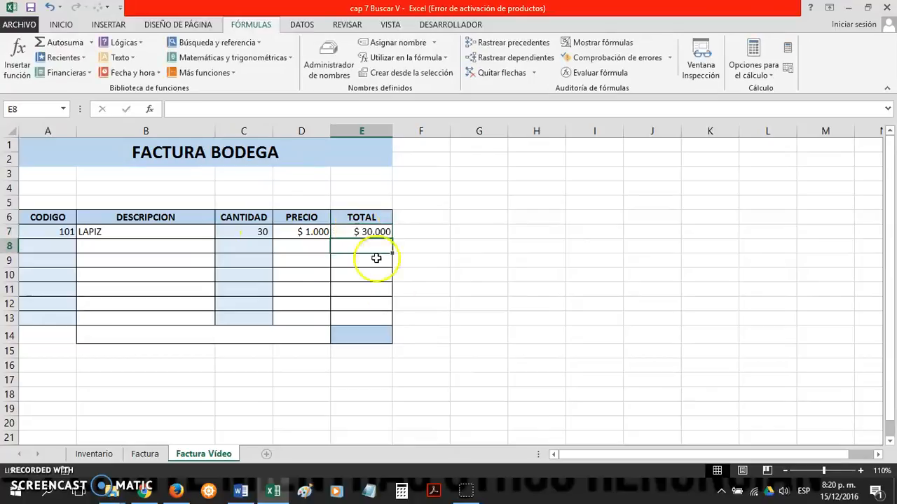
{"action": "left_click", "coordinate": [382, 332]}
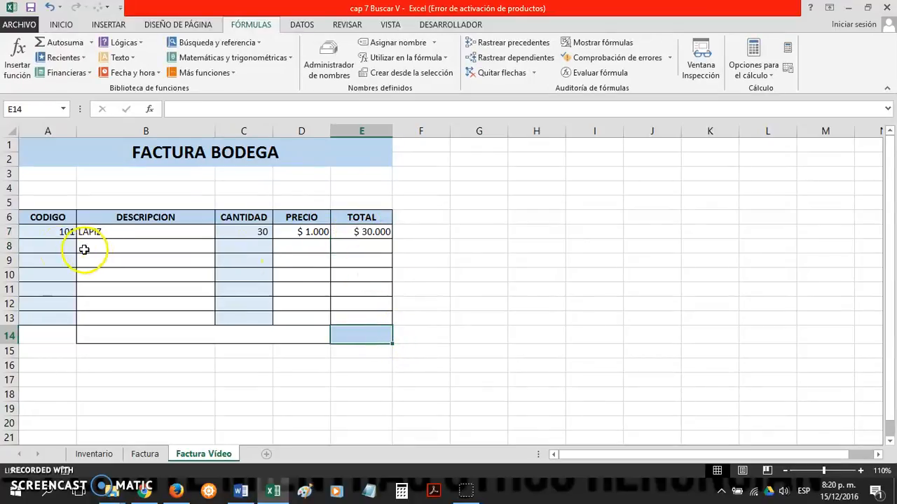
Step: Fill the second invoice row with code 102 in A8, description CARTULINA in B8 and quantity 15 in C8
{"action": "left_click", "coordinate": [59, 246]}
{"action": "type", "text": "102"}
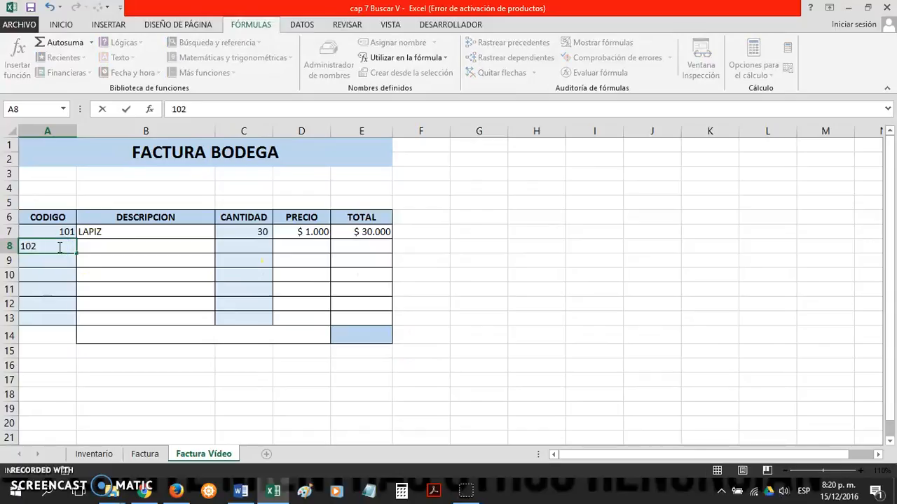
{"action": "key", "text": "Return"}
{"action": "left_click", "coordinate": [117, 250]}
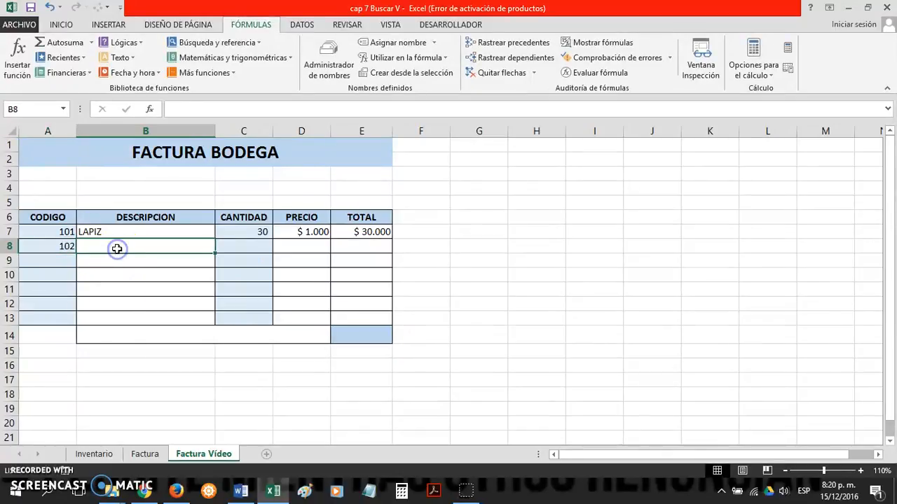
{"action": "type", "text": "CARTULINA"}
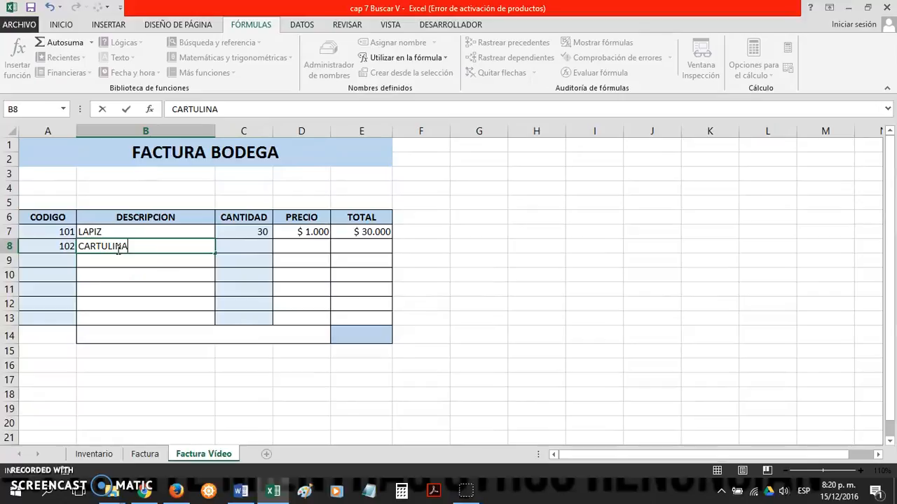
{"action": "key", "text": "Return"}
{"action": "left_click", "coordinate": [225, 255]}
{"action": "type", "text": "15"}
{"action": "key", "text": "Return"}
{"action": "key", "text": "Right"}
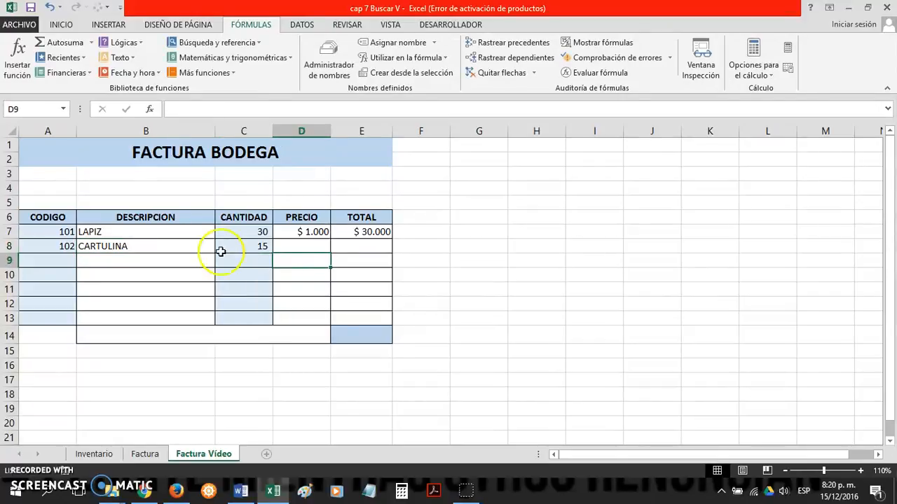
Step: Enter a price of 2000 in D8 and a total of 30000 in E8 for the CARTULINA row
{"action": "left_click", "coordinate": [306, 249]}
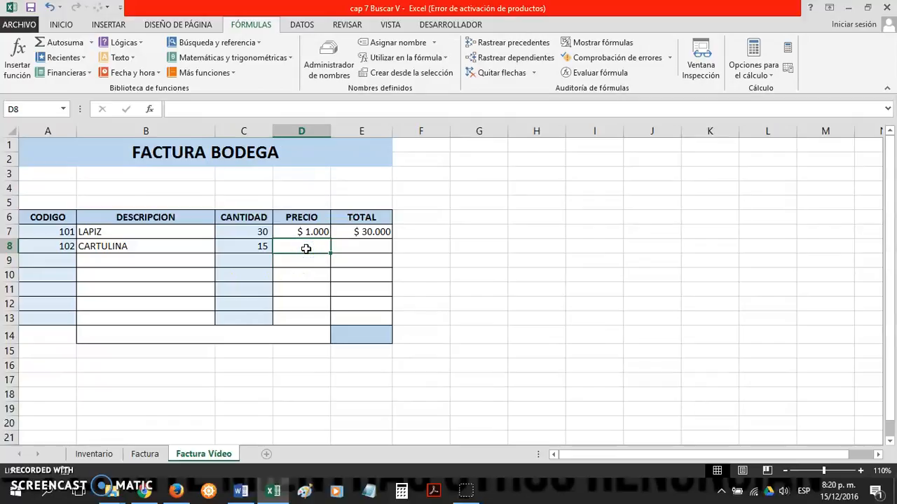
{"action": "type", "text": "2000"}
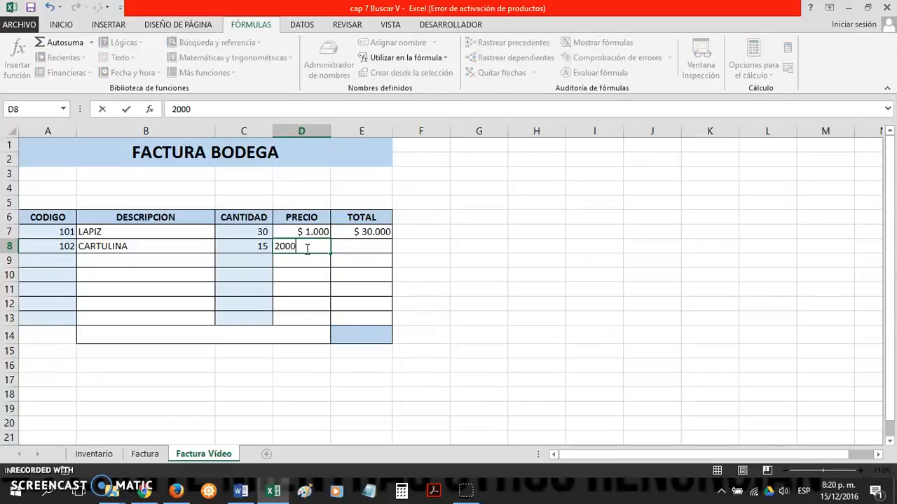
{"action": "key", "text": "Return"}
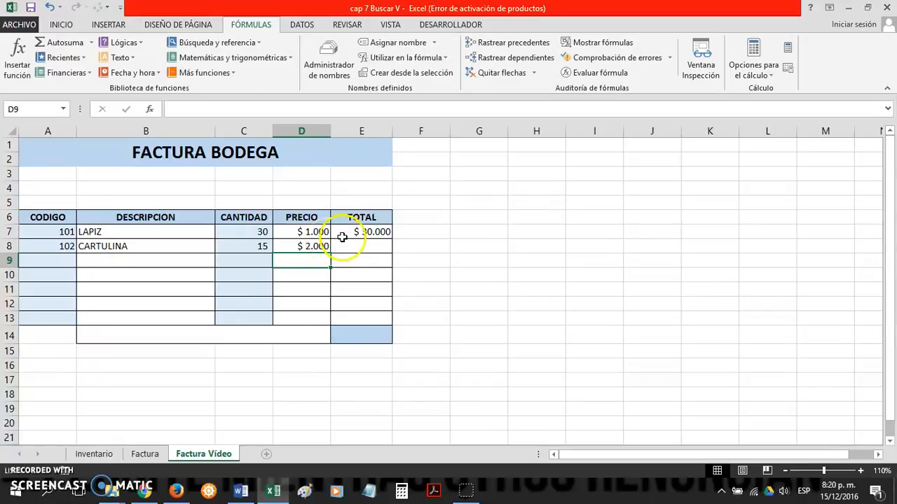
{"action": "left_click", "coordinate": [372, 250]}
{"action": "type", "text": "30000"}
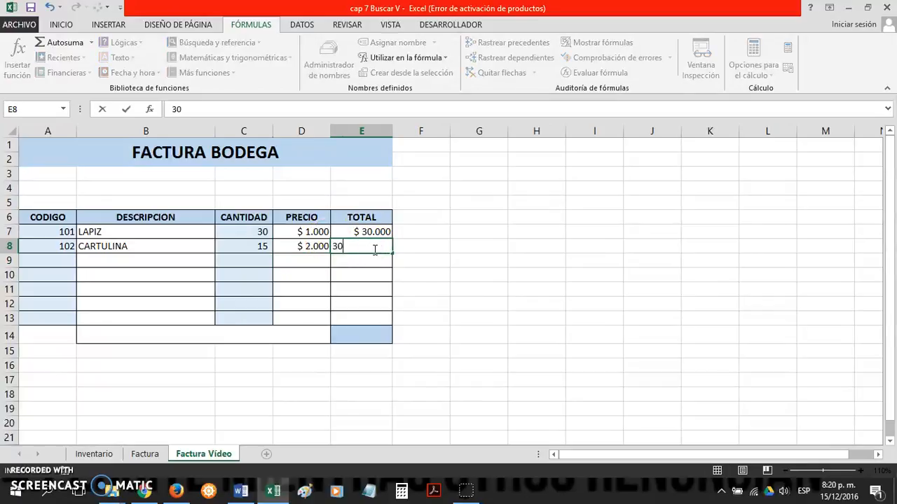
{"action": "key", "text": "Return"}
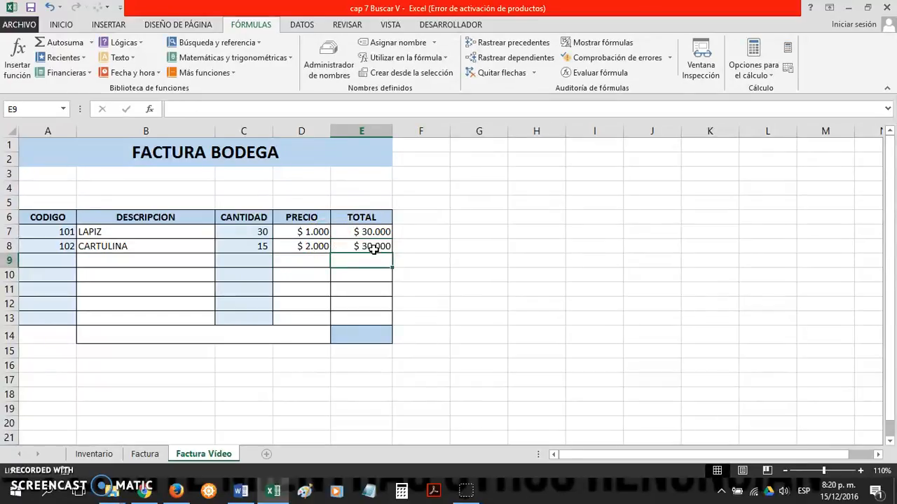
{"action": "key", "text": "Right"}
Step: Enter the invoice's grand total of 60.000 in cell E14
{"action": "left_click", "coordinate": [391, 334]}
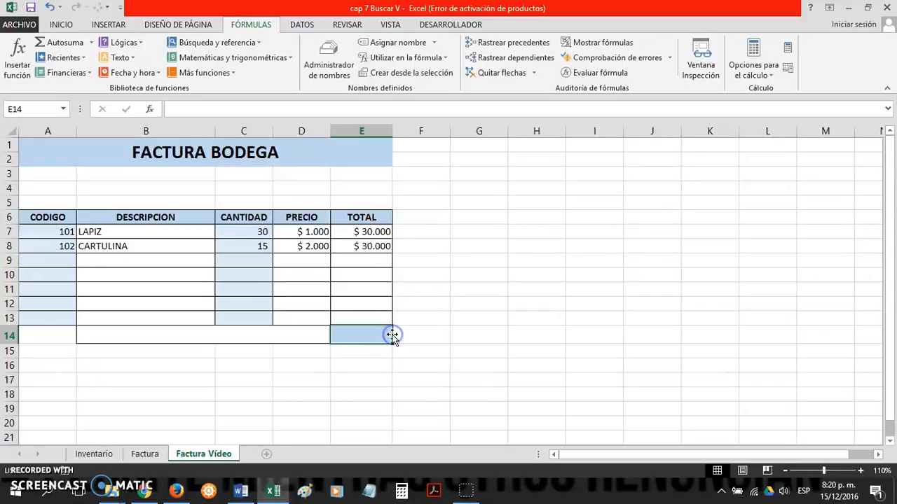
{"action": "type", "text": "6"}
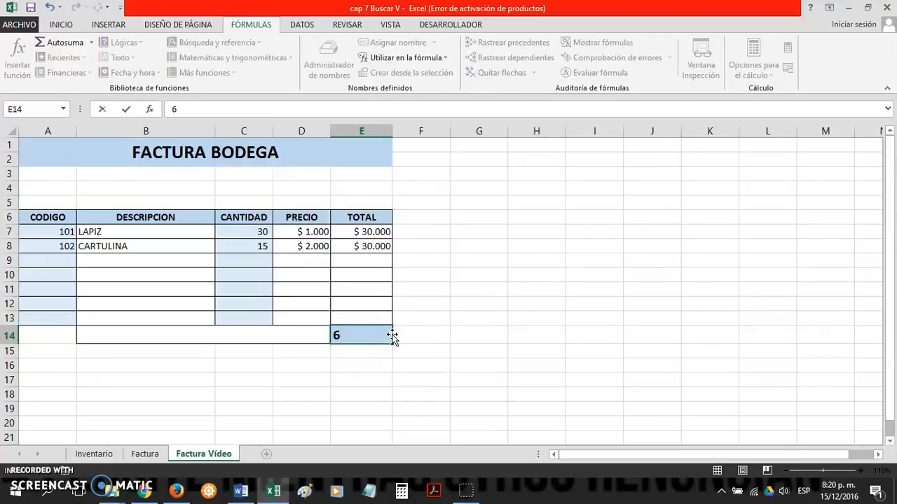
{"action": "type", "text": "0.000000"}
{"action": "key", "text": "Return"}
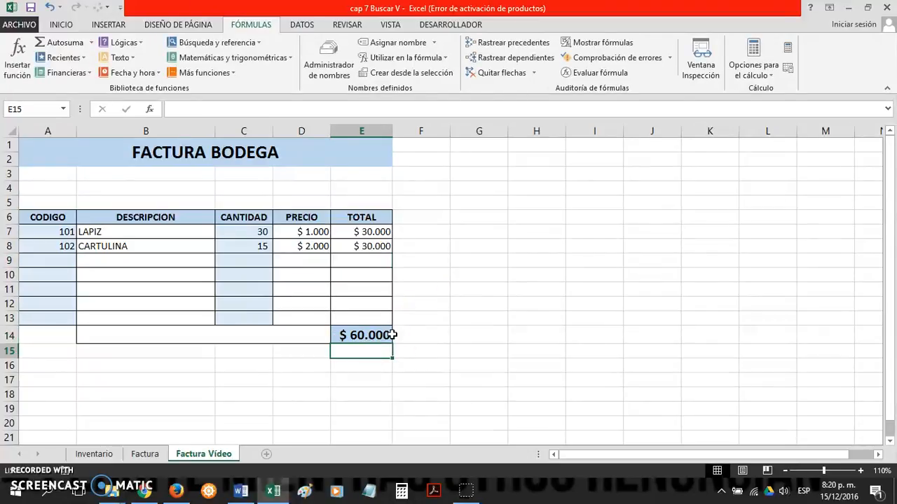
{"action": "left_click", "coordinate": [356, 287]}
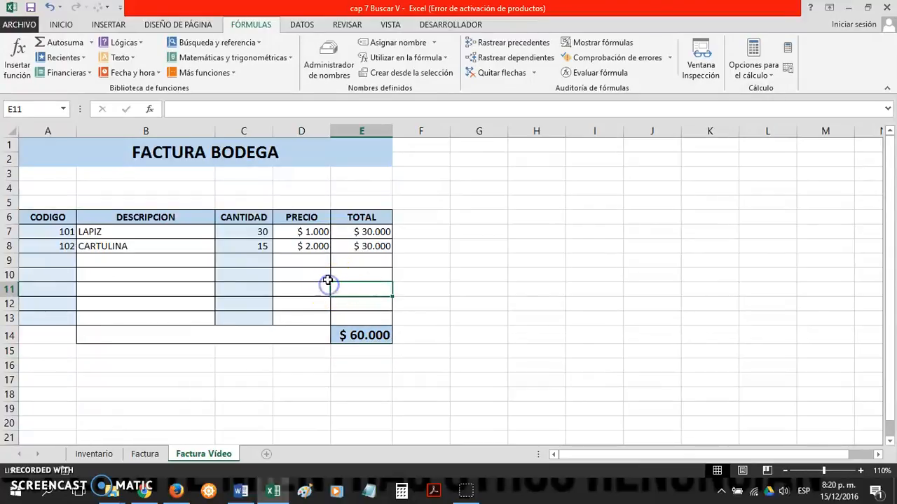
{"action": "left_click", "coordinate": [325, 276]}
{"action": "left_click", "coordinate": [353, 265]}
{"action": "left_click", "coordinate": [318, 275]}
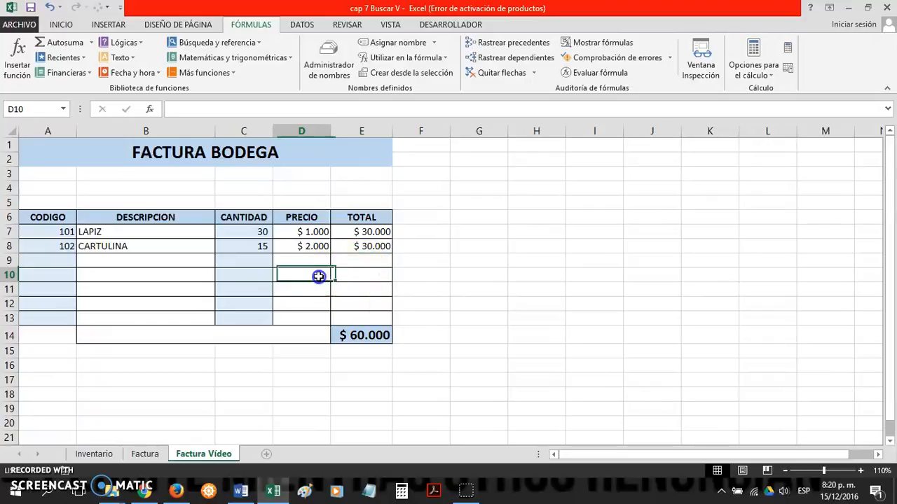
{"action": "left_click", "coordinate": [354, 288]}
{"action": "left_click", "coordinate": [354, 303]}
{"action": "left_click", "coordinate": [355, 317]}
{"action": "left_click", "coordinate": [351, 246]}
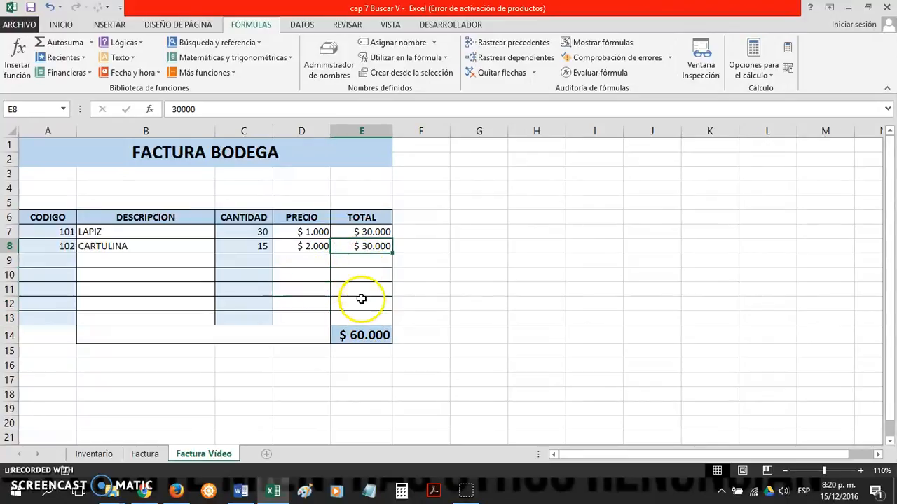
Step: Clear the grand total in E14 and all sample entries in A7:E8, leaving the first code cell A7 selected
{"action": "left_click", "coordinate": [366, 334]}
{"action": "key", "text": "Delete"}
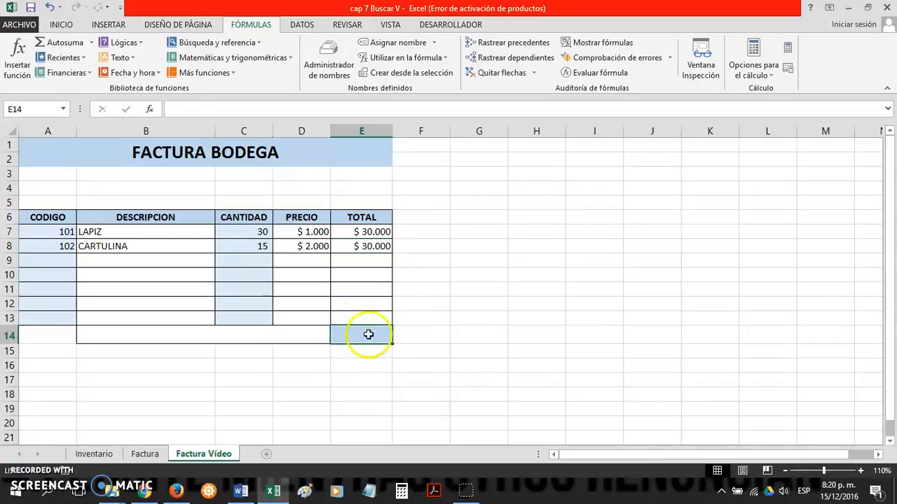
{"action": "left_click_drag", "start_coordinate": [356, 246], "coordinate": [75, 234]}
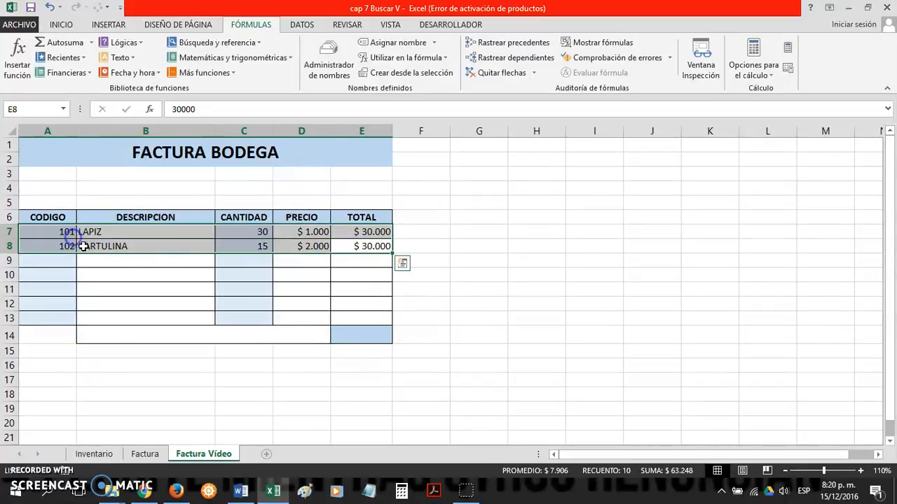
{"action": "key", "text": "Delete"}
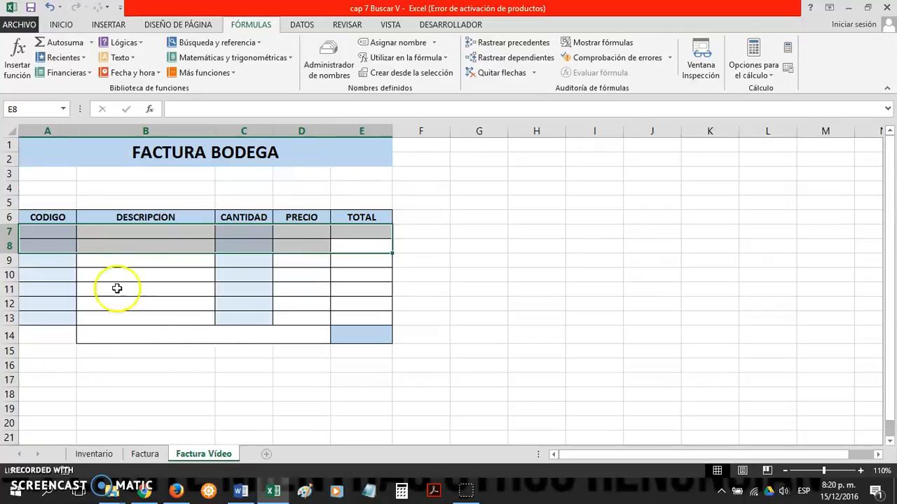
{"action": "left_click", "coordinate": [209, 351]}
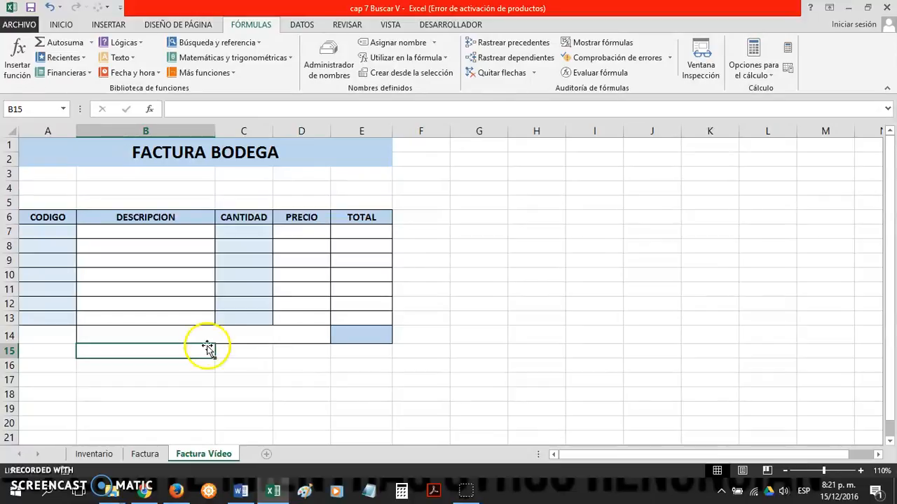
{"action": "left_click", "coordinate": [56, 234]}
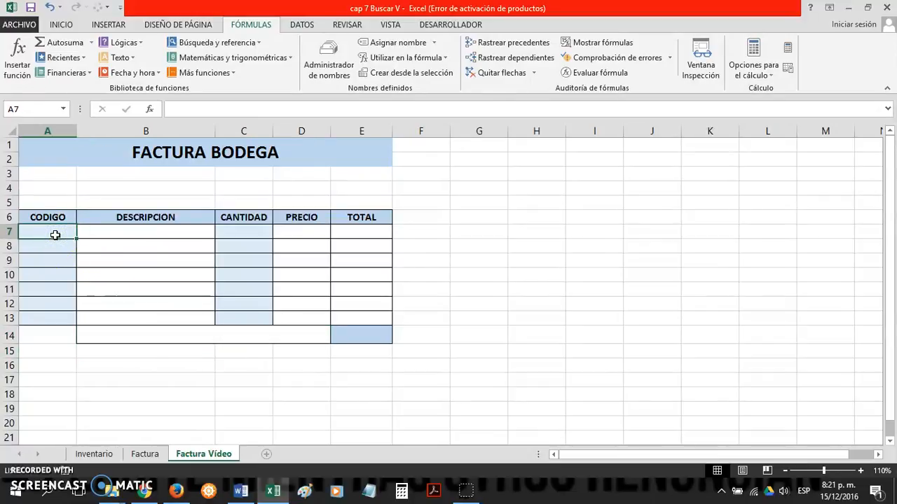
{"action": "left_click", "coordinate": [130, 261]}
{"action": "left_click_drag", "start_coordinate": [133, 237], "coordinate": [138, 304]}
{"action": "left_click", "coordinate": [164, 351]}
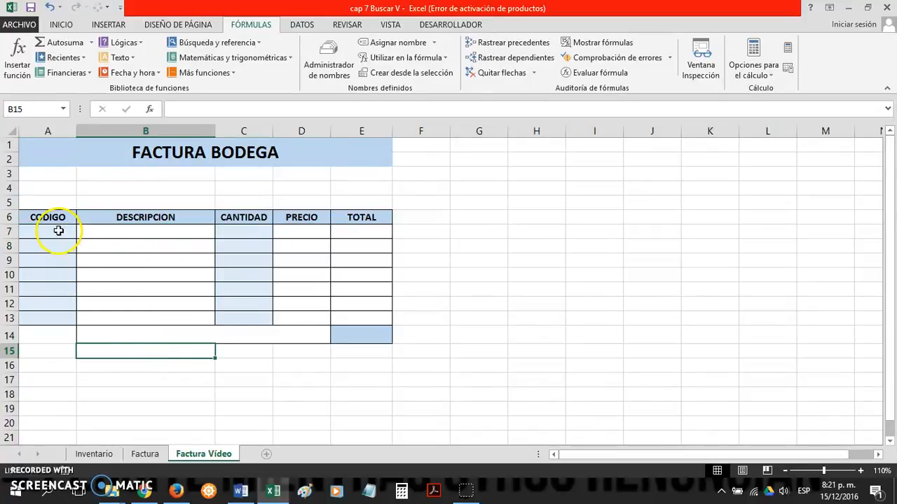
{"action": "left_click_drag", "start_coordinate": [53, 232], "coordinate": [58, 304]}
{"action": "left_click", "coordinate": [60, 337]}
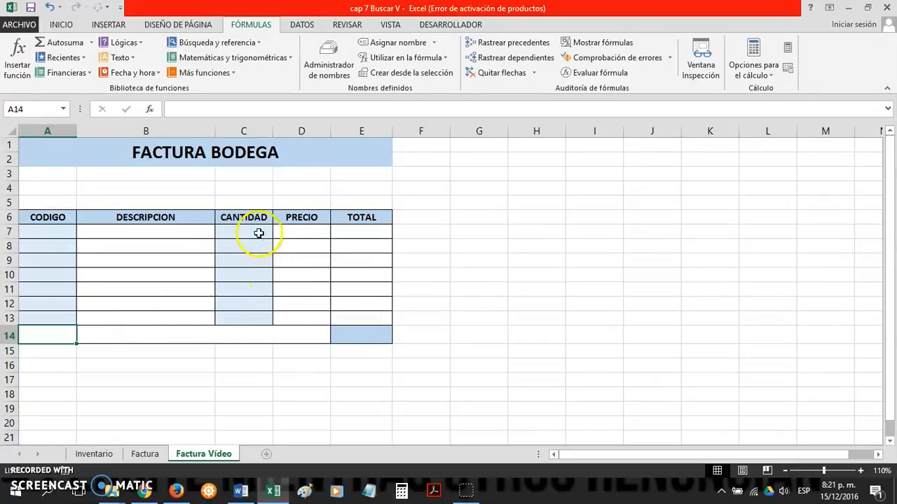
{"action": "left_click_drag", "start_coordinate": [259, 233], "coordinate": [257, 320]}
{"action": "left_click", "coordinate": [424, 398]}
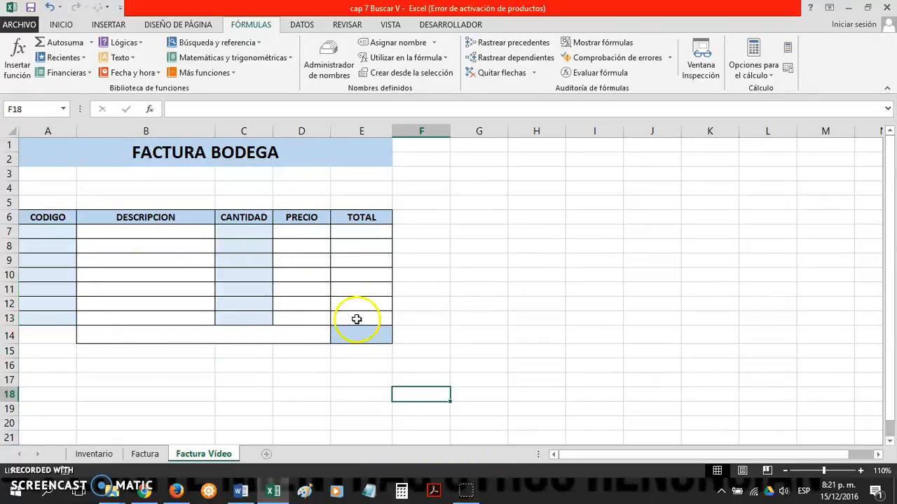
{"action": "left_click", "coordinate": [309, 386]}
Step: Enter product code 101 in the first CODIGO cell, A7
{"action": "left_click", "coordinate": [70, 236]}
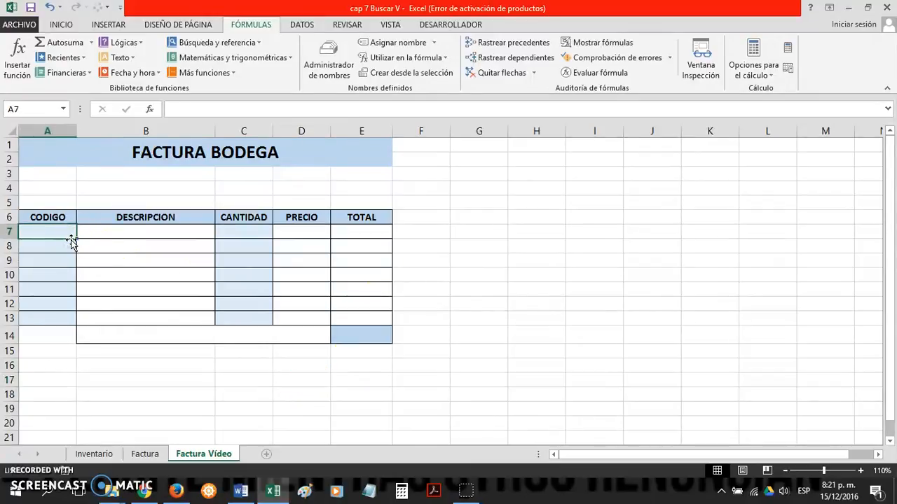
{"action": "type", "text": "101"}
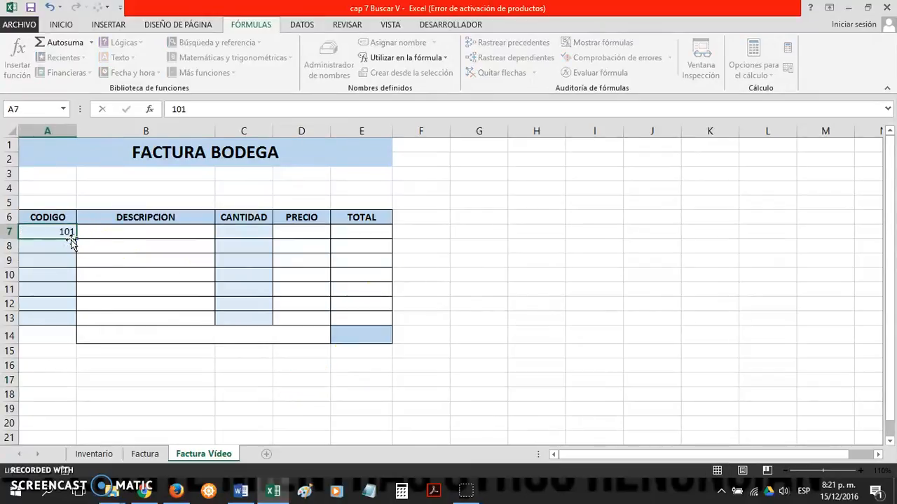
{"action": "key", "text": "Return"}
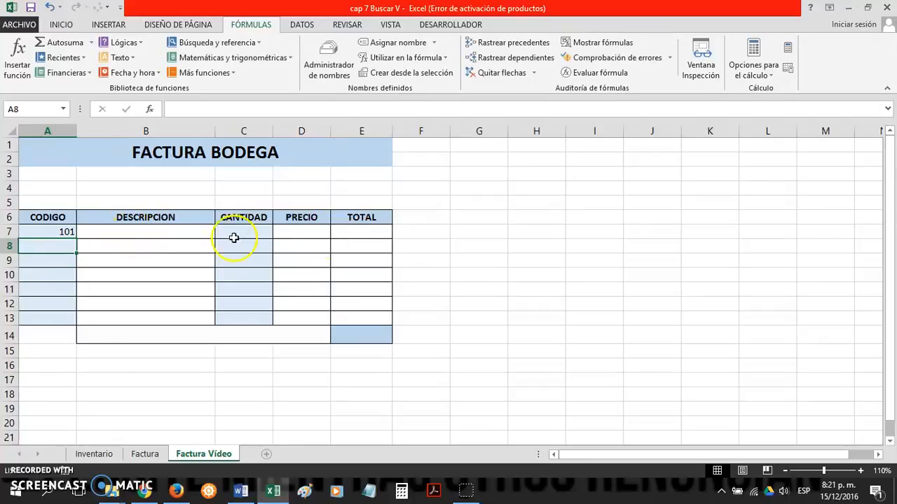
{"action": "left_click", "coordinate": [315, 230]}
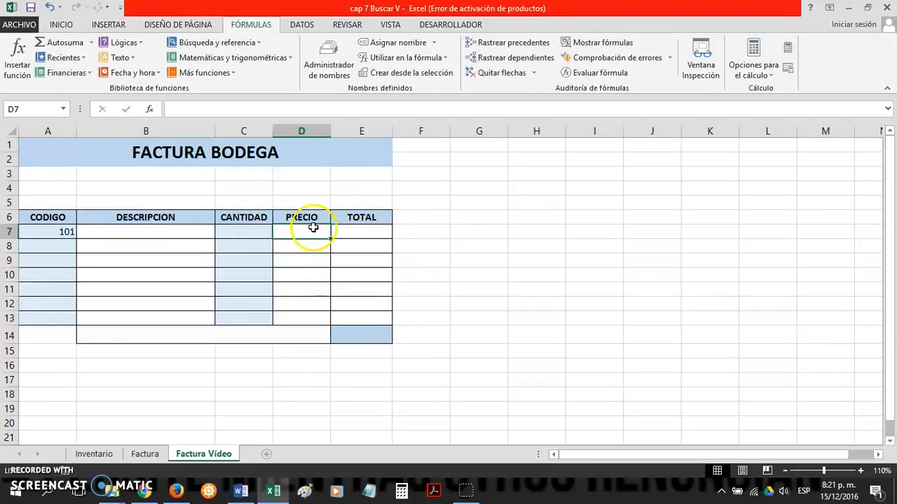
{"action": "left_click", "coordinate": [361, 335]}
{"action": "left_click", "coordinate": [390, 365]}
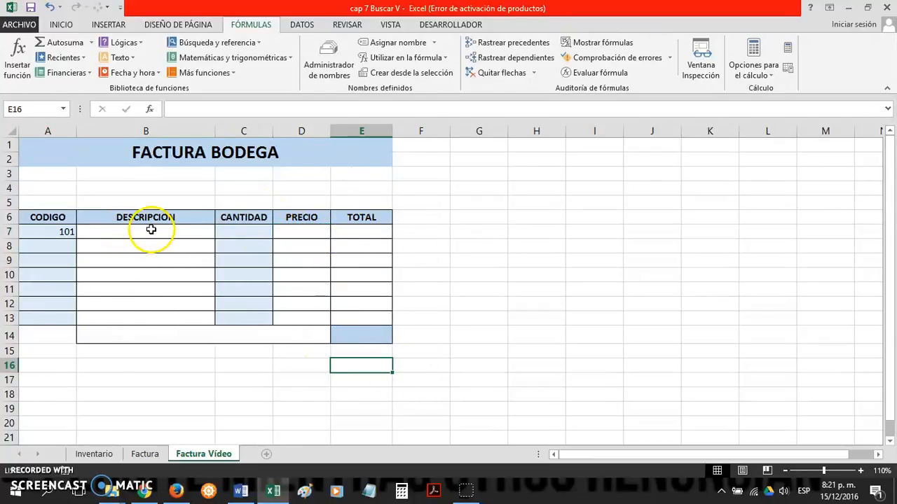
Step: Start inserting a function in the first DESCRIPCION cell, B7, and set the function category to Todo
{"action": "left_click", "coordinate": [150, 228]}
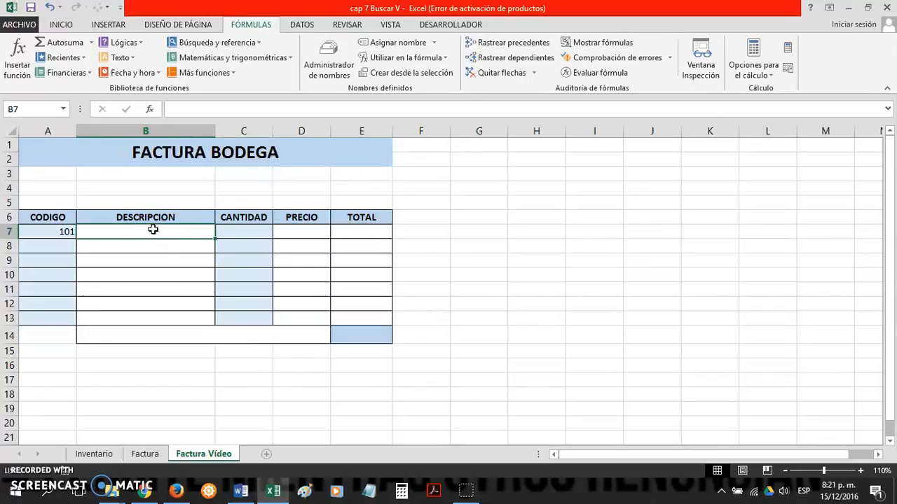
{"action": "left_click", "coordinate": [149, 109]}
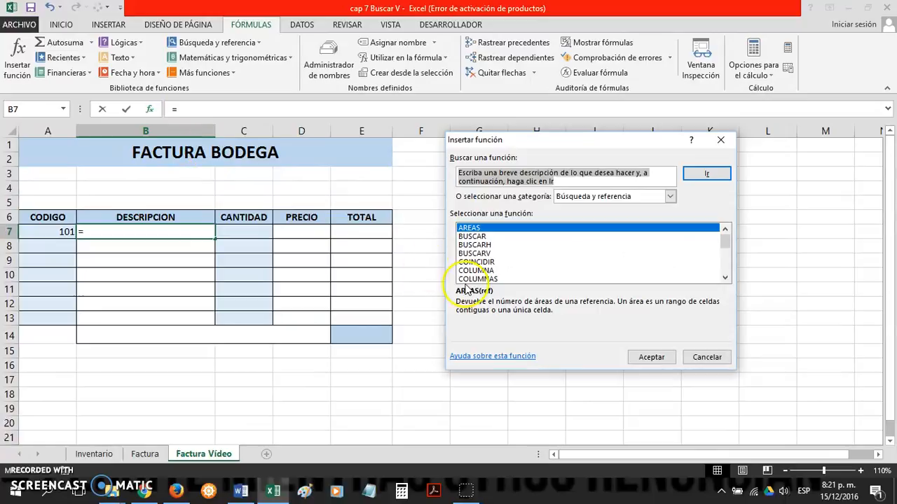
{"action": "left_click", "coordinate": [482, 253]}
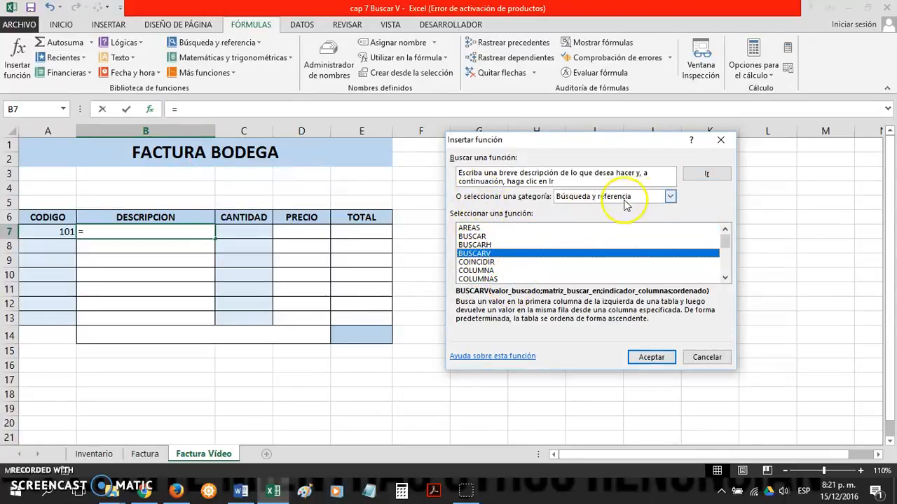
{"action": "left_click", "coordinate": [670, 196]}
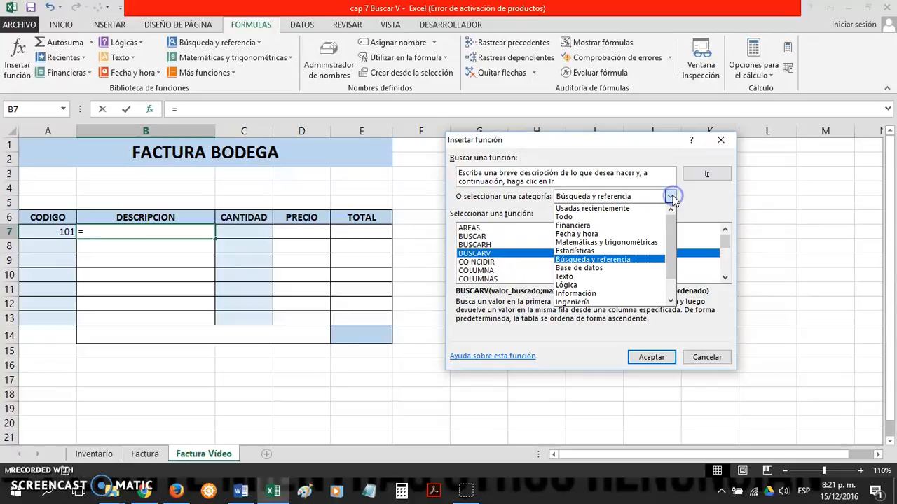
{"action": "left_click", "coordinate": [599, 217]}
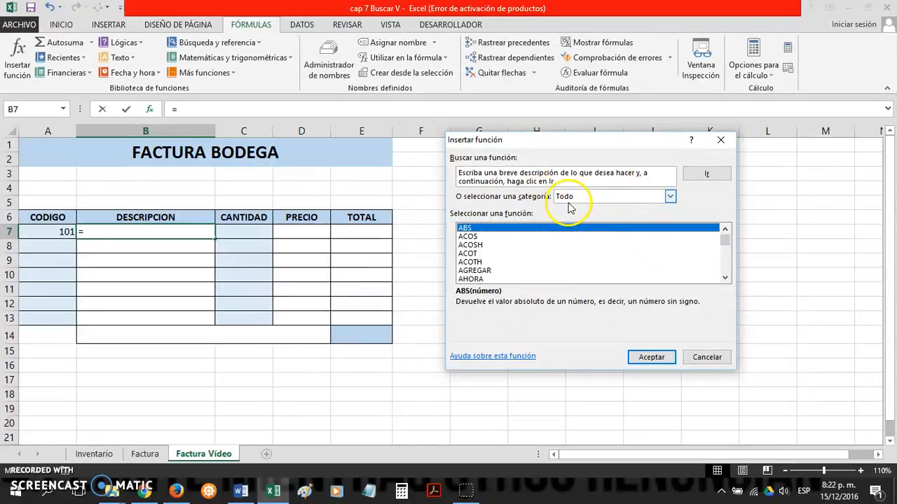
{"action": "left_click", "coordinate": [672, 200]}
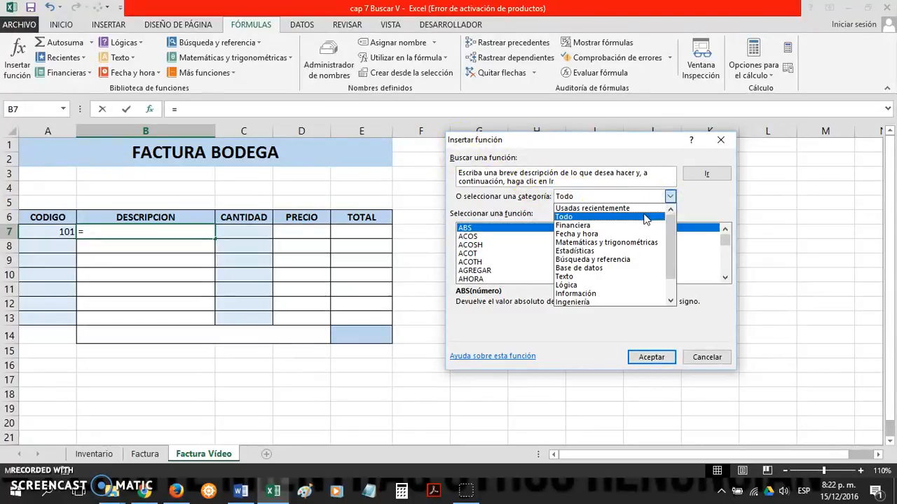
{"action": "left_click", "coordinate": [631, 221]}
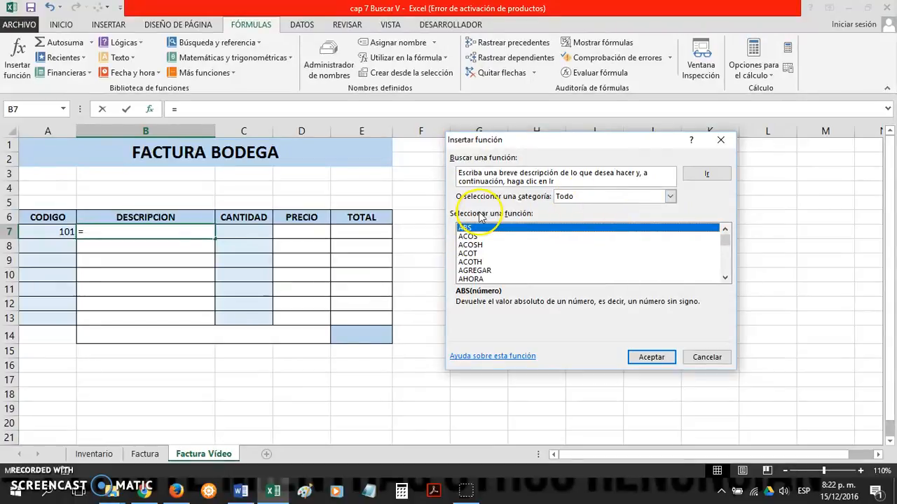
Step: Find BUSCARV in the full function list and insert it into B7, opening its function arguments
{"action": "left_click", "coordinate": [521, 262]}
{"action": "scroll", "coordinate": [521, 266], "scroll_direction": "down", "scroll_amount": 5}
{"action": "scroll", "coordinate": [521, 270], "scroll_direction": "down", "scroll_amount": 2}
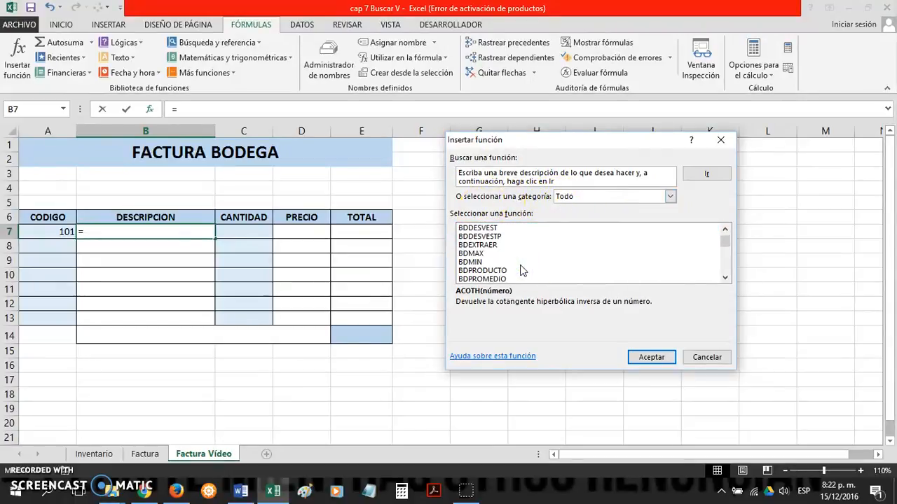
{"action": "left_click", "coordinate": [493, 263]}
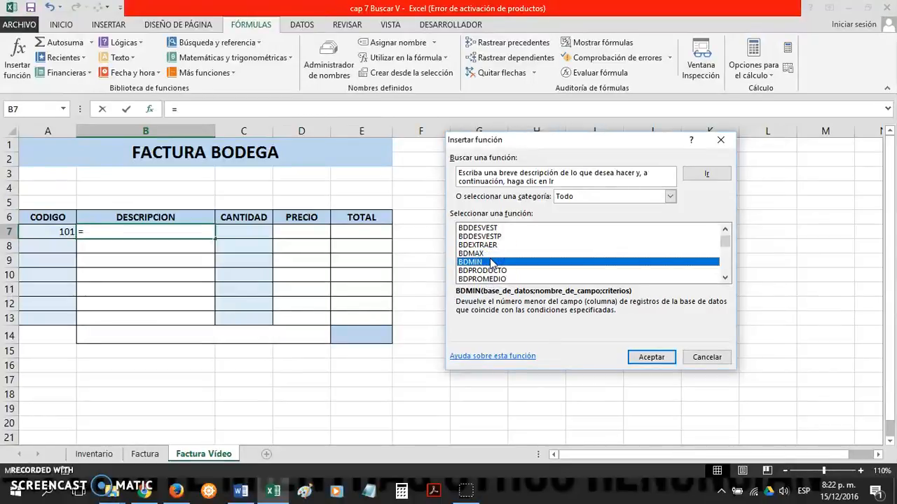
{"action": "left_click", "coordinate": [482, 245]}
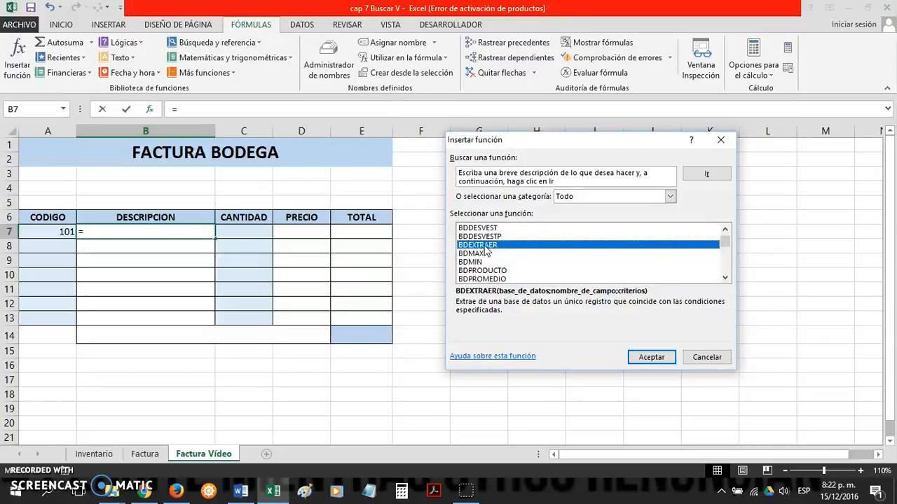
{"action": "key", "text": "b"}
{"action": "key", "text": "u"}
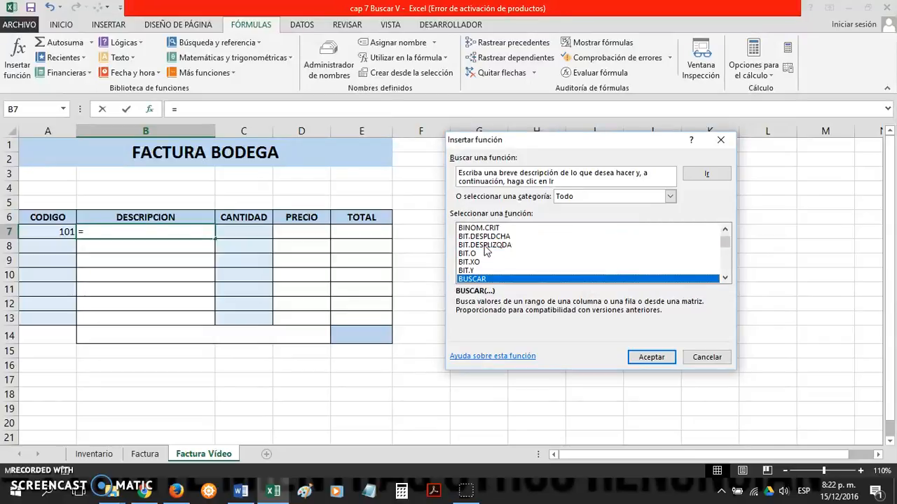
{"action": "key", "text": "Down"}
{"action": "key", "text": "Down"}
{"action": "key", "text": "Down"}
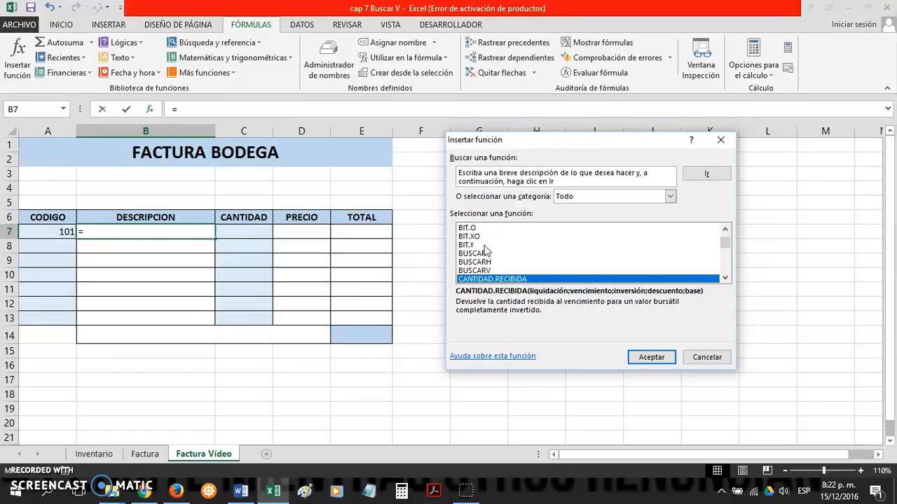
{"action": "key", "text": "Up"}
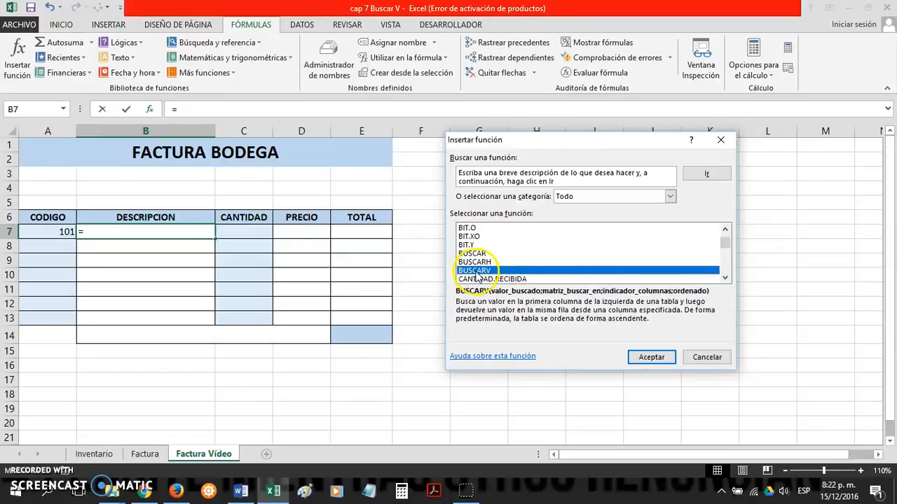
{"action": "left_click", "coordinate": [640, 362]}
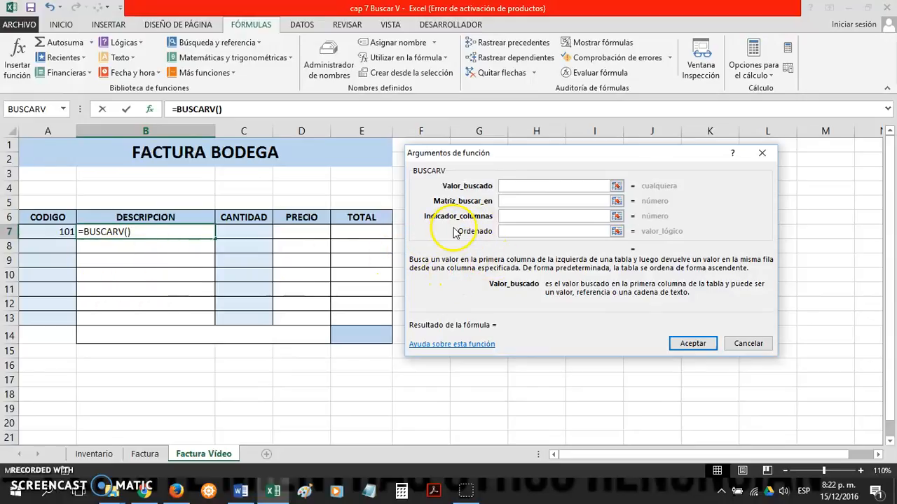
Step: Set the Valor_buscado argument of BUSCARV to the product code cell A7
{"action": "left_click", "coordinate": [49, 234]}
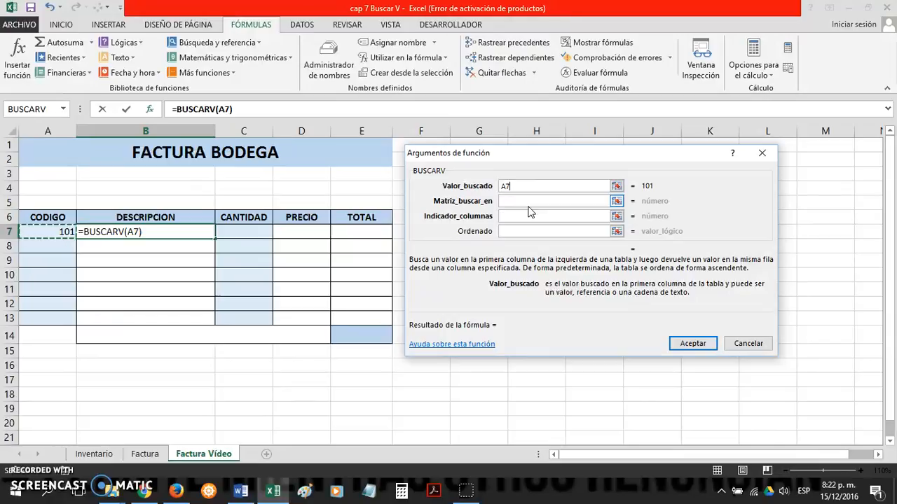
{"action": "left_click", "coordinate": [518, 200]}
{"action": "left_click", "coordinate": [501, 200]}
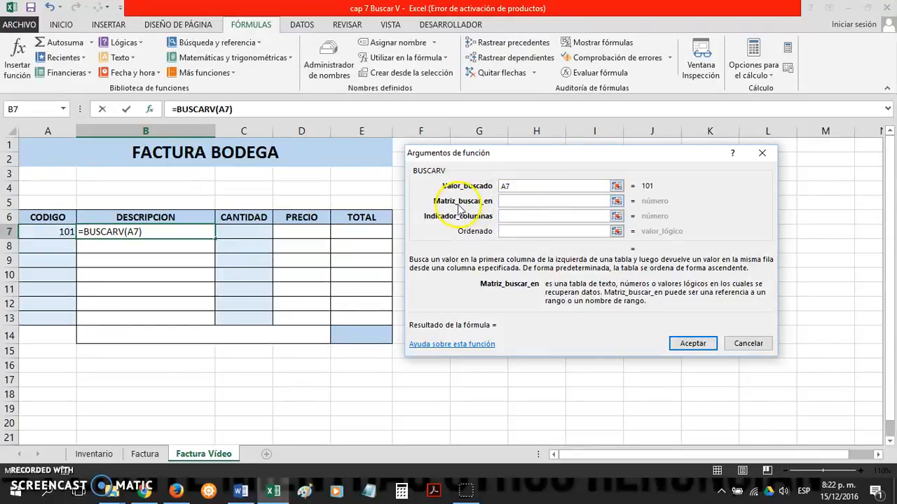
{"action": "left_click", "coordinate": [506, 187]}
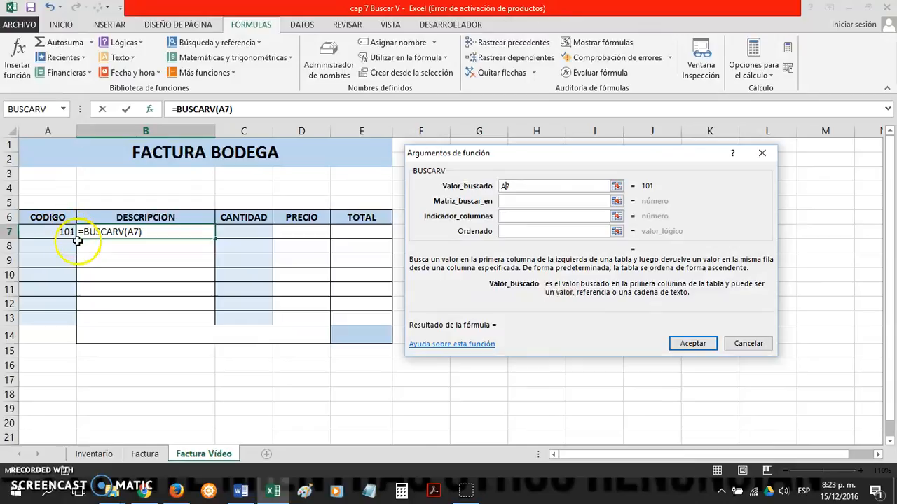
Step: Set the Matriz_buscar_en argument to the product data A6:C13 on the Inventario sheet
{"action": "left_click", "coordinate": [525, 202]}
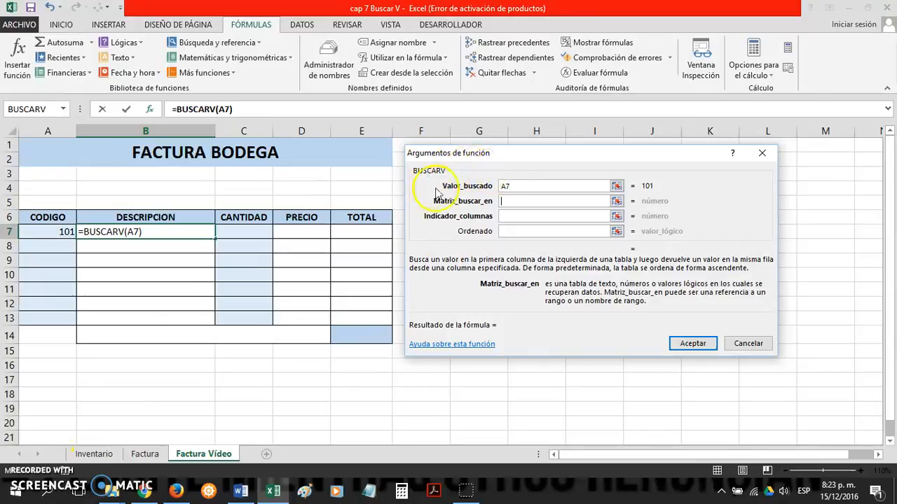
{"action": "left_click", "coordinate": [103, 454]}
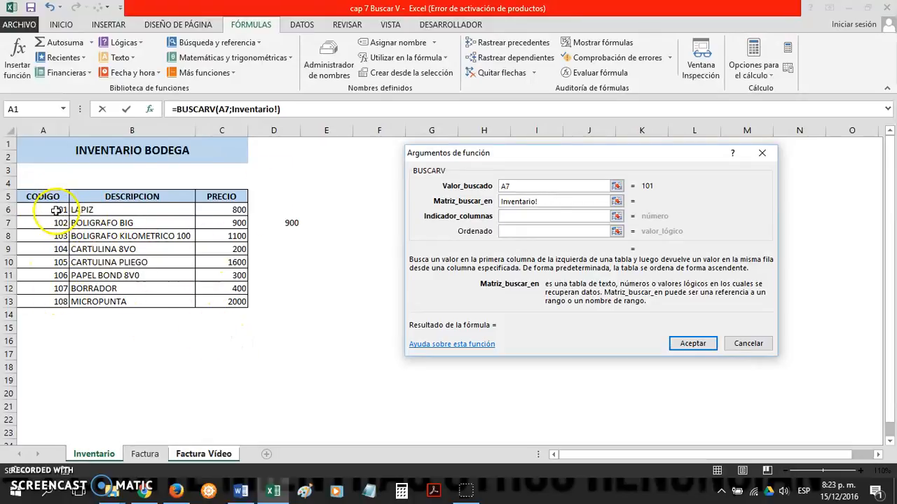
{"action": "left_click_drag", "start_coordinate": [56, 210], "coordinate": [169, 228]}
{"action": "left_click_drag", "start_coordinate": [227, 304], "coordinate": [227, 304]}
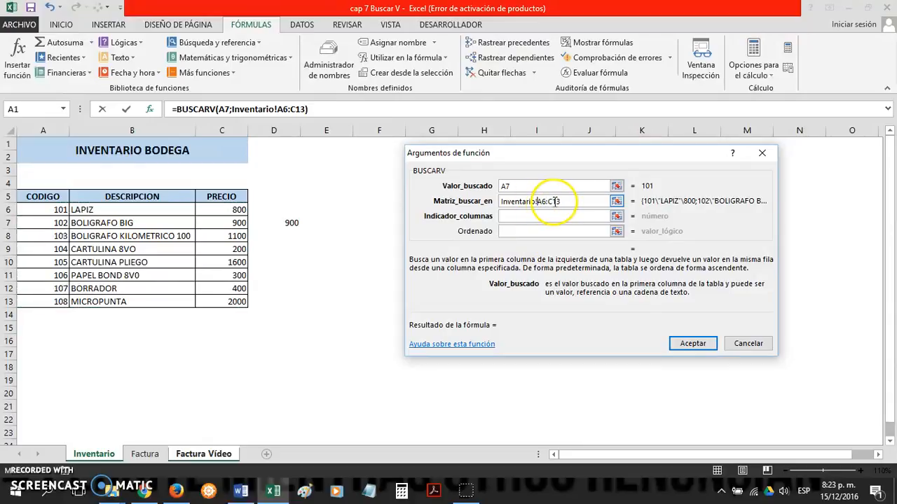
{"action": "type", "text": "3"}
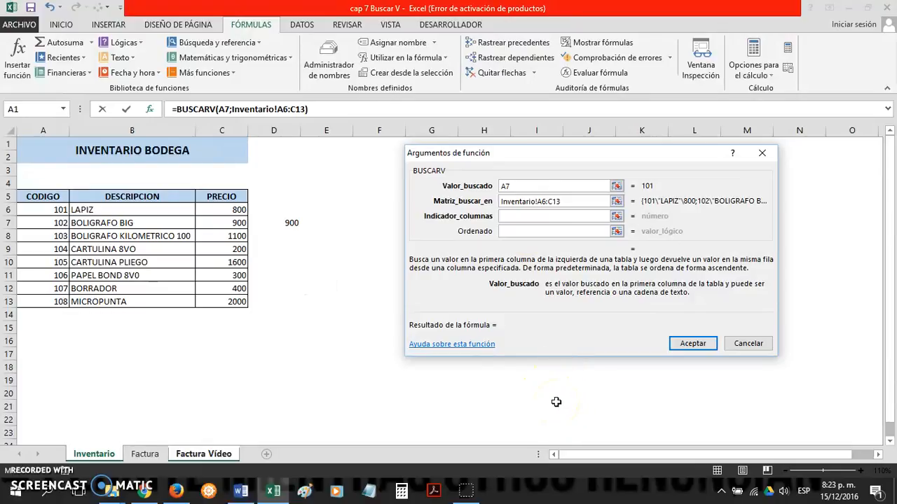
{"action": "left_click", "coordinate": [536, 402]}
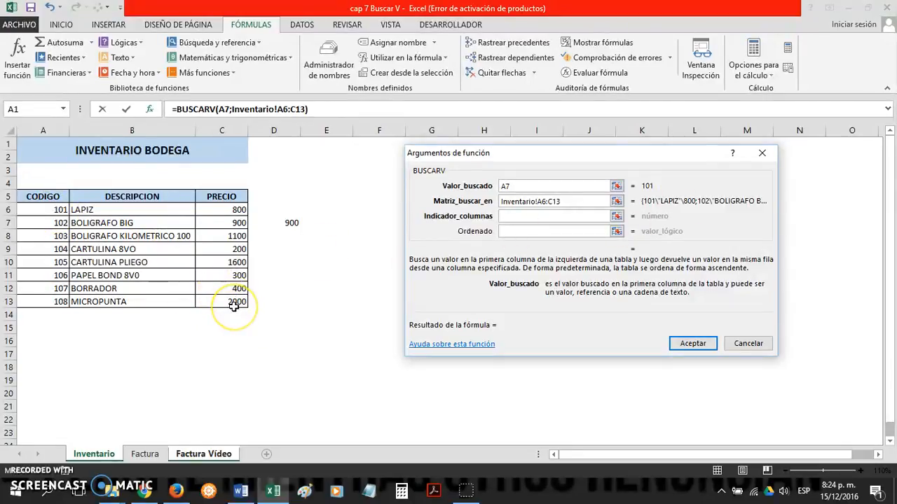
{"action": "left_click", "coordinate": [554, 216]}
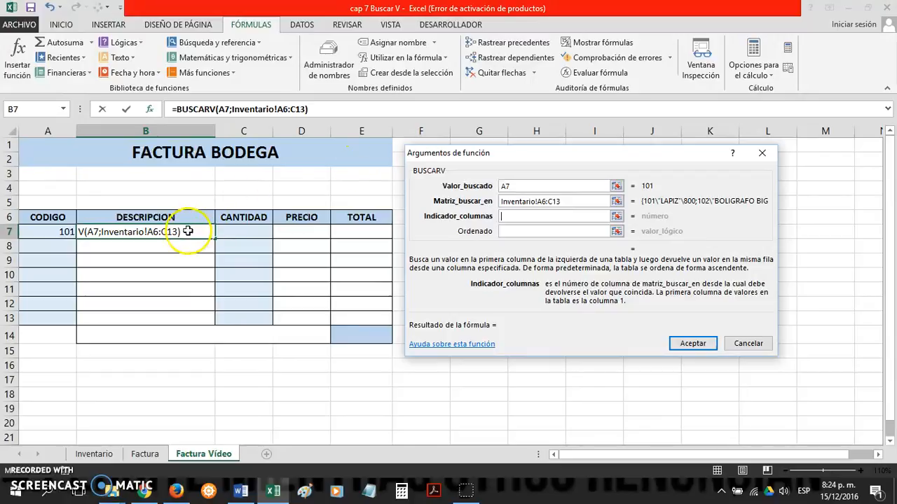
{"action": "left_click", "coordinate": [525, 216]}
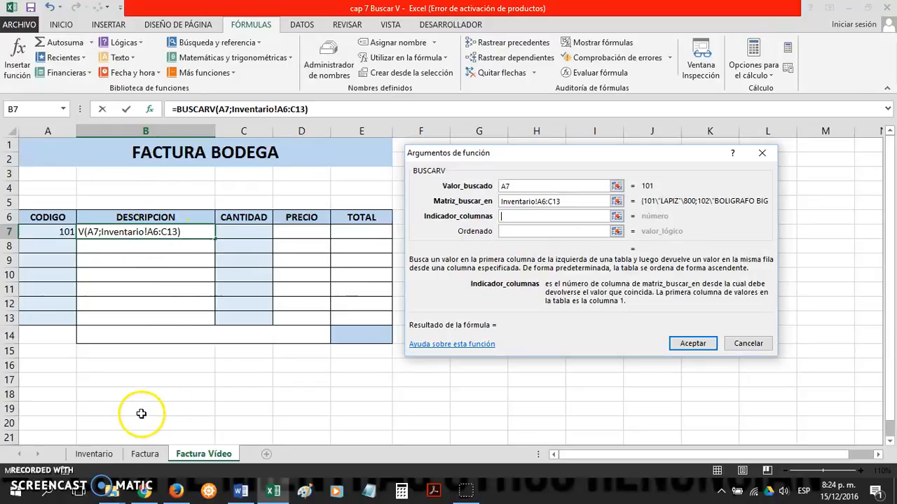
{"action": "left_click", "coordinate": [111, 455]}
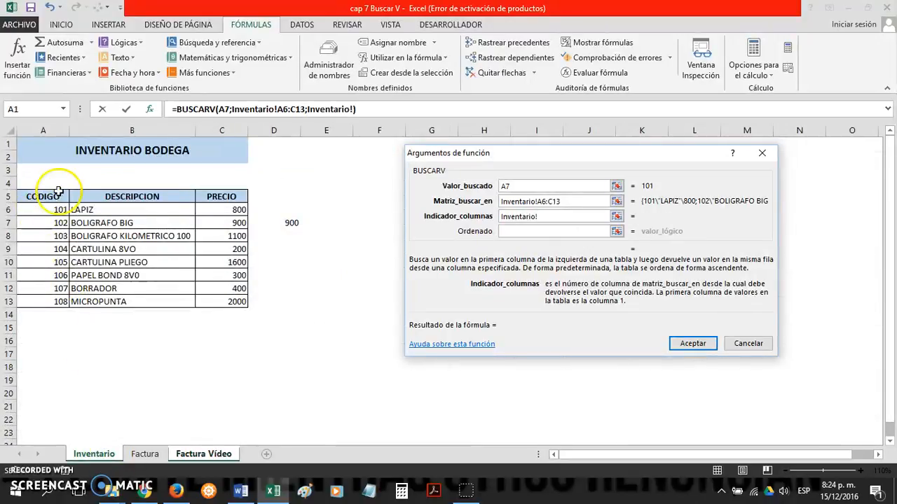
{"action": "left_click_drag", "start_coordinate": [61, 196], "coordinate": [216, 299]}
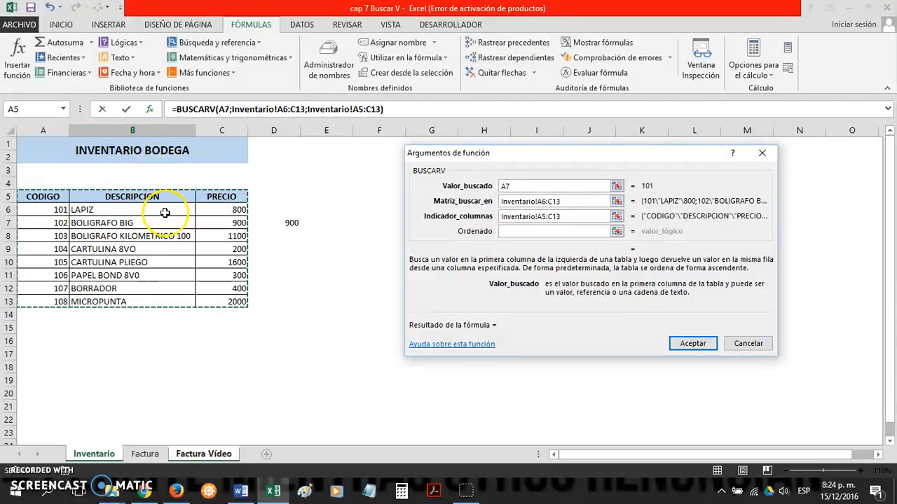
Step: Replace the contents of the Indicador_columnas argument with 2 so BUSCARV returns the description column
{"action": "left_click", "coordinate": [571, 215]}
{"action": "left_click_drag", "start_coordinate": [571, 216], "coordinate": [501, 222]}
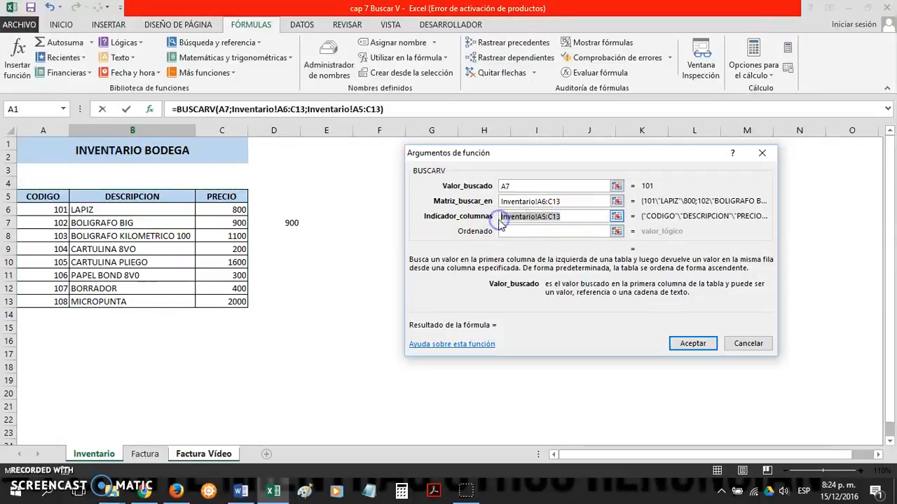
{"action": "type", "text": "2"}
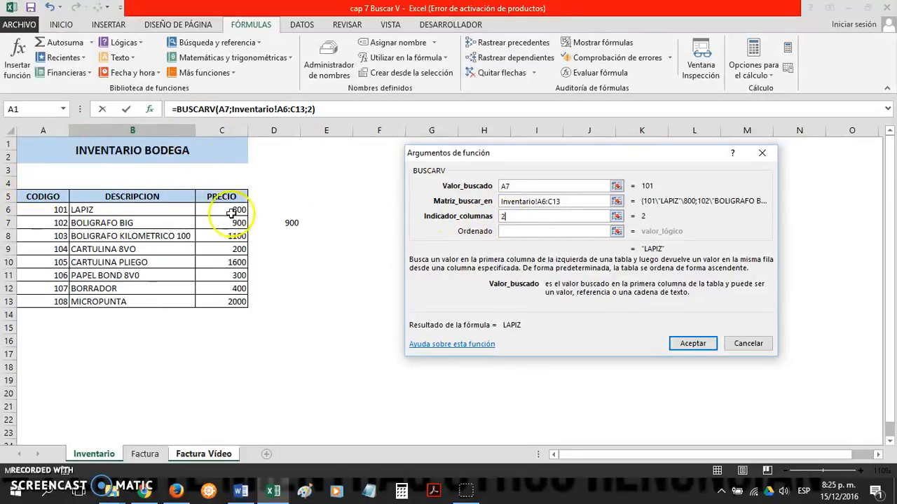
Step: Set the Ordenado argument to FALSO for an exact match and accept the BUSCARV formula in B7
{"action": "left_click", "coordinate": [554, 234]}
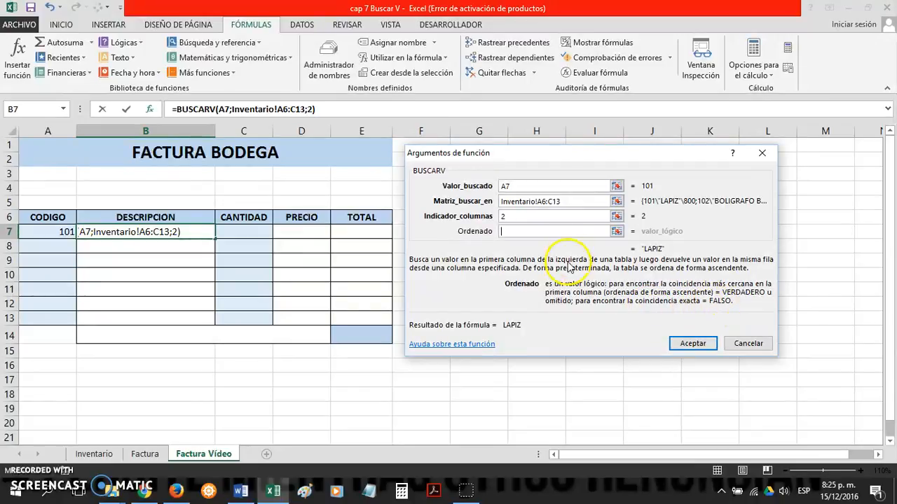
{"action": "type", "text": "FAL"}
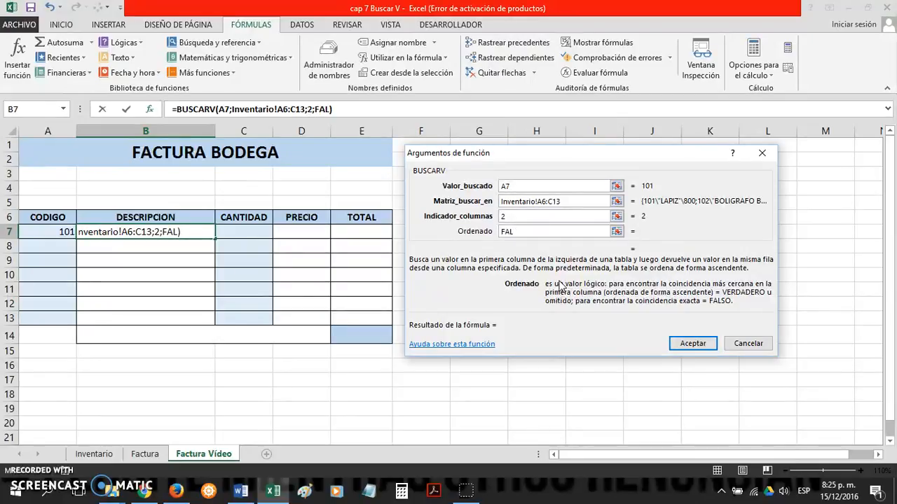
{"action": "type", "text": "SO"}
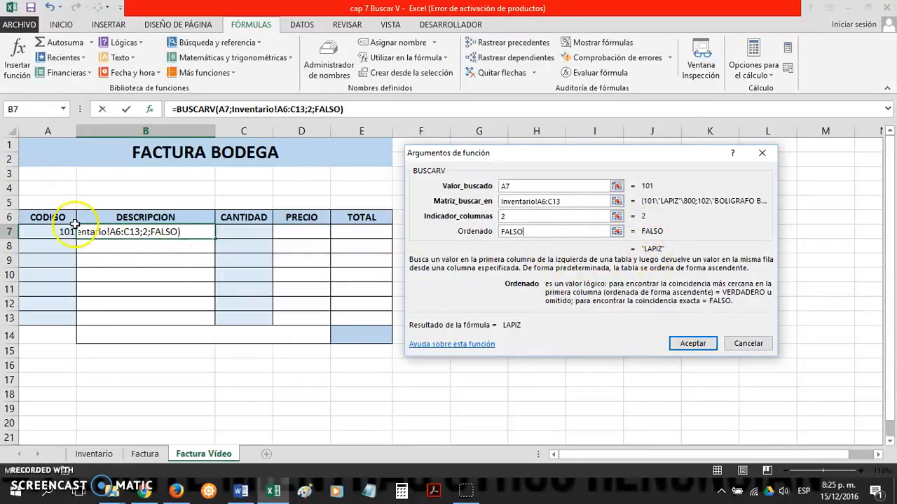
{"action": "left_click", "coordinate": [690, 343]}
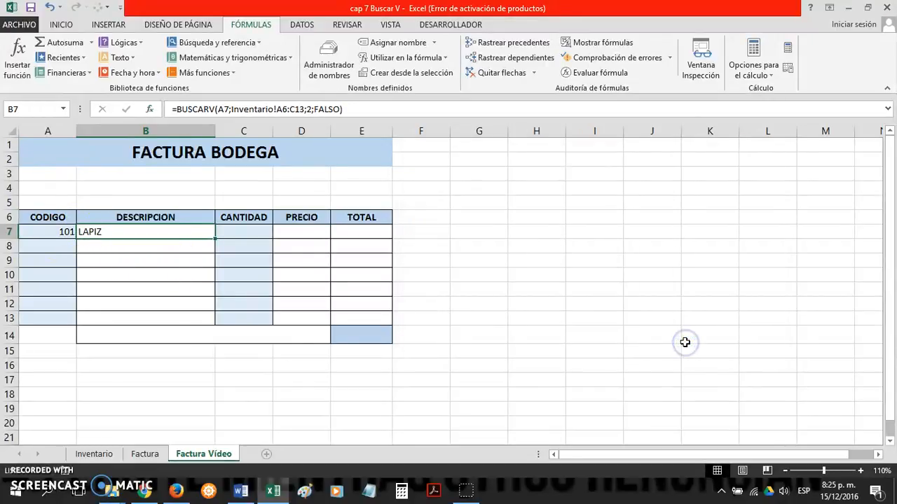
Step: Examine the codes, descriptions and prices in the product table on the Inventario sheet
{"action": "left_click", "coordinate": [98, 454]}
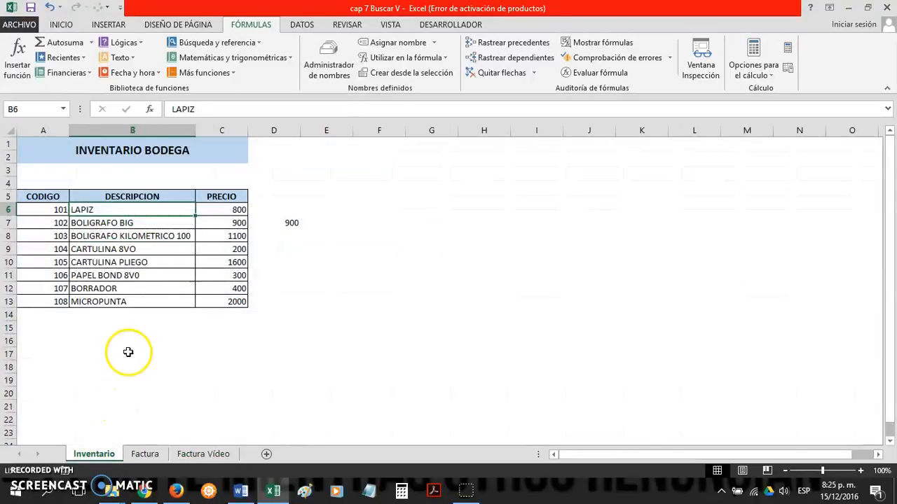
{"action": "left_click", "coordinate": [182, 289]}
{"action": "left_click", "coordinate": [228, 287]}
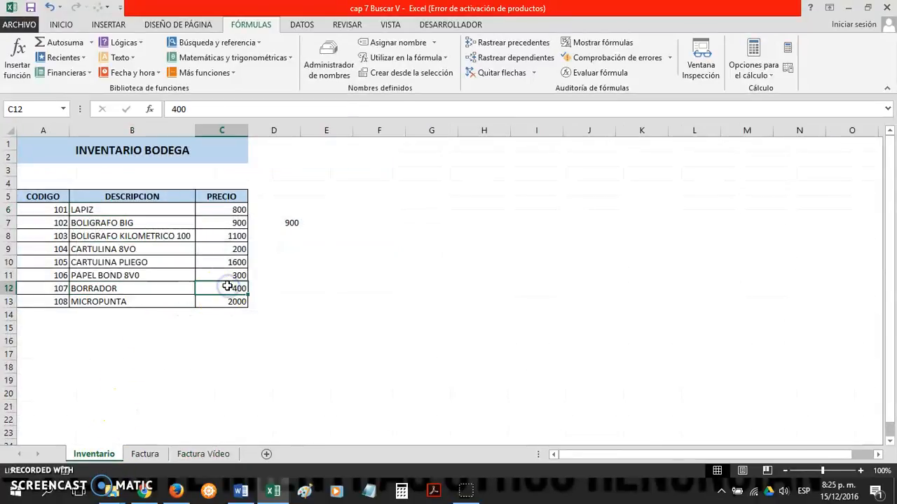
{"action": "left_click_drag", "start_coordinate": [56, 210], "coordinate": [80, 208]}
{"action": "left_click", "coordinate": [166, 241]}
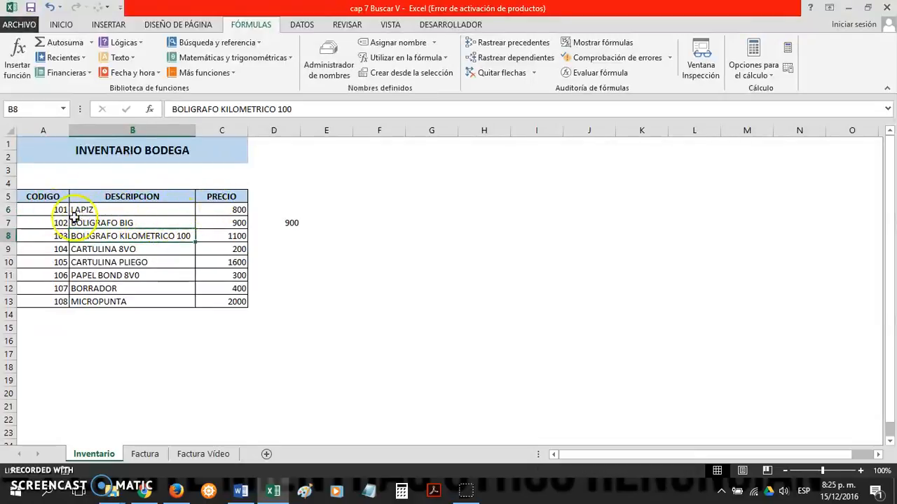
{"action": "left_click", "coordinate": [112, 208]}
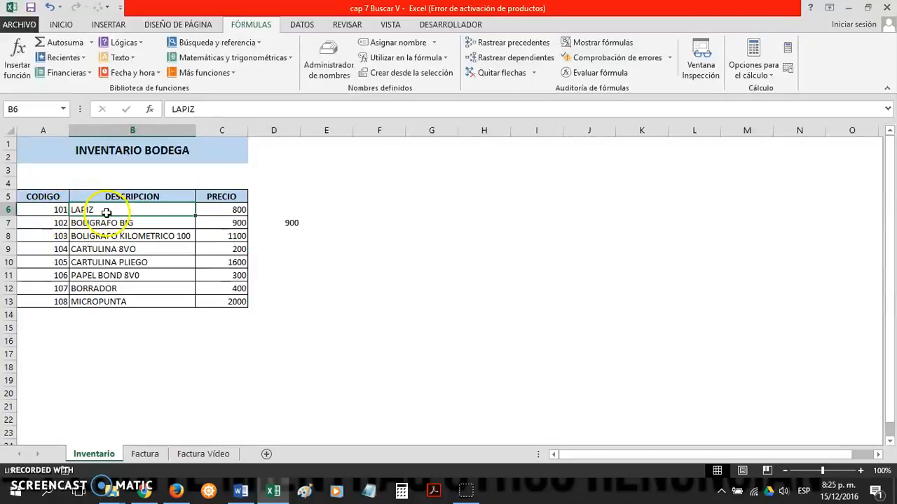
{"action": "left_click", "coordinate": [222, 209]}
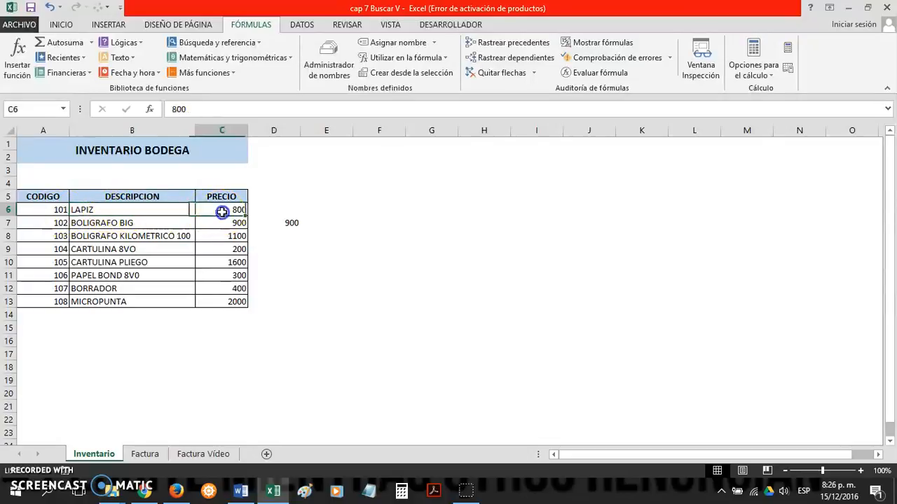
Step: Copy the BUSCARV formula from B7 on the Factura Vídeo sheet down the DESCRIPCION column to B13
{"action": "left_click", "coordinate": [203, 454]}
{"action": "left_click", "coordinate": [220, 232]}
{"action": "left_click", "coordinate": [163, 236]}
{"action": "key", "text": "Return"}
{"action": "left_click", "coordinate": [169, 233]}
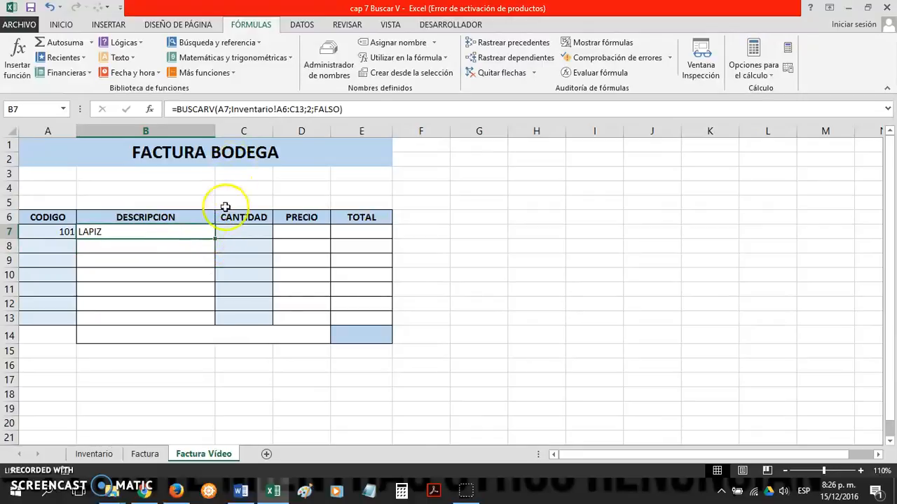
{"action": "left_click_drag", "start_coordinate": [215, 239], "coordinate": [215, 239]}
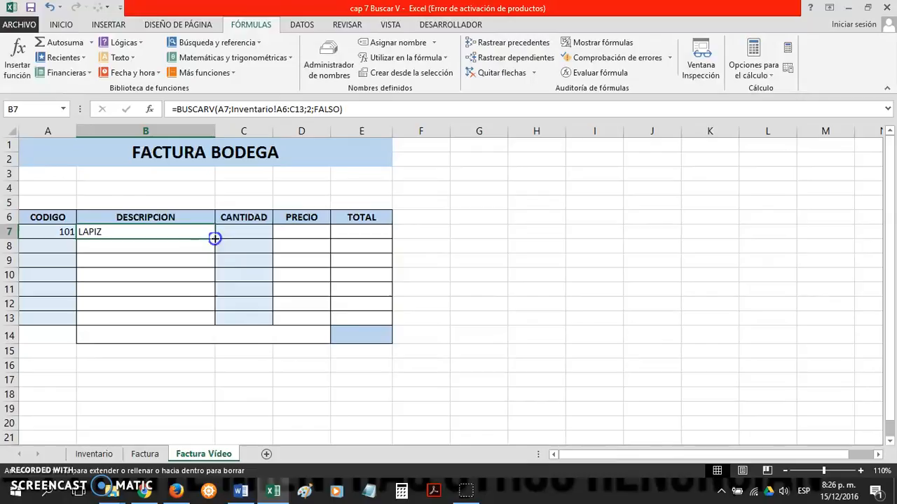
{"action": "left_click", "coordinate": [196, 249]}
{"action": "left_click", "coordinate": [198, 258]}
{"action": "left_click", "coordinate": [193, 278]}
{"action": "left_click_drag", "start_coordinate": [194, 299], "coordinate": [195, 292]}
{"action": "left_click", "coordinate": [190, 266]}
{"action": "left_click", "coordinate": [196, 248]}
{"action": "left_click", "coordinate": [202, 237]}
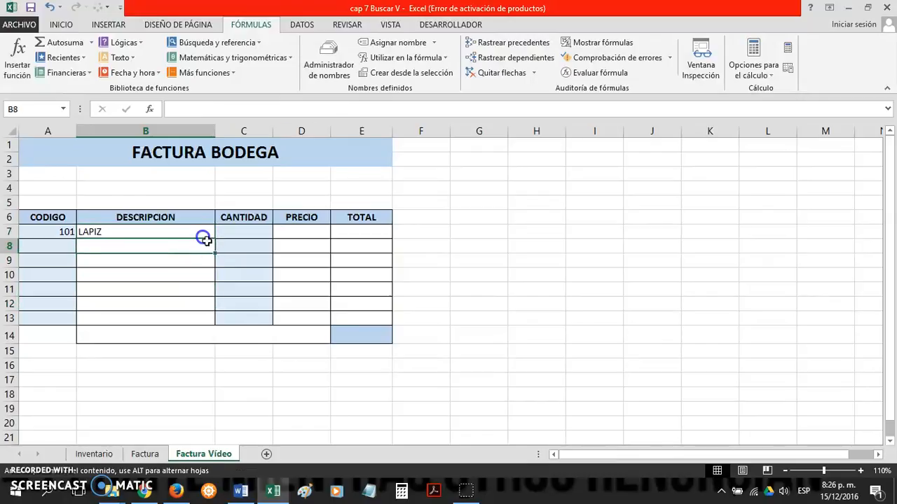
{"action": "left_click", "coordinate": [203, 232]}
{"action": "left_click_drag", "start_coordinate": [214, 239], "coordinate": [208, 320]}
Step: Enter the product codes 102, 103 and 107 in CODIGO cells A8, A9 and A10
{"action": "left_click", "coordinate": [46, 243]}
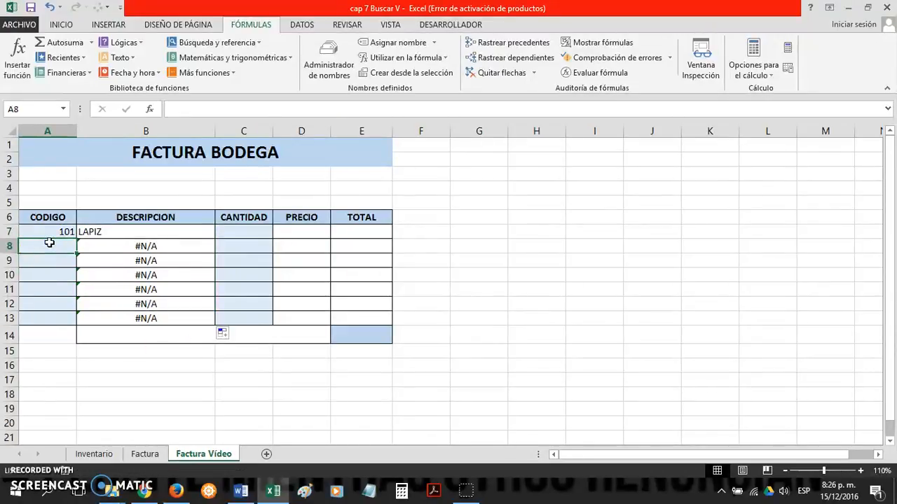
{"action": "type", "text": "102"}
{"action": "key", "text": "Return"}
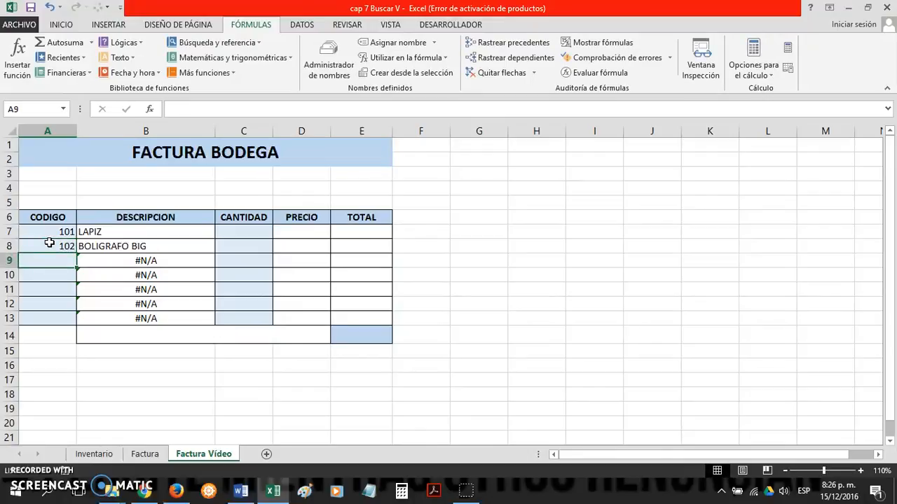
{"action": "type", "text": "103"}
{"action": "key", "text": "Return"}
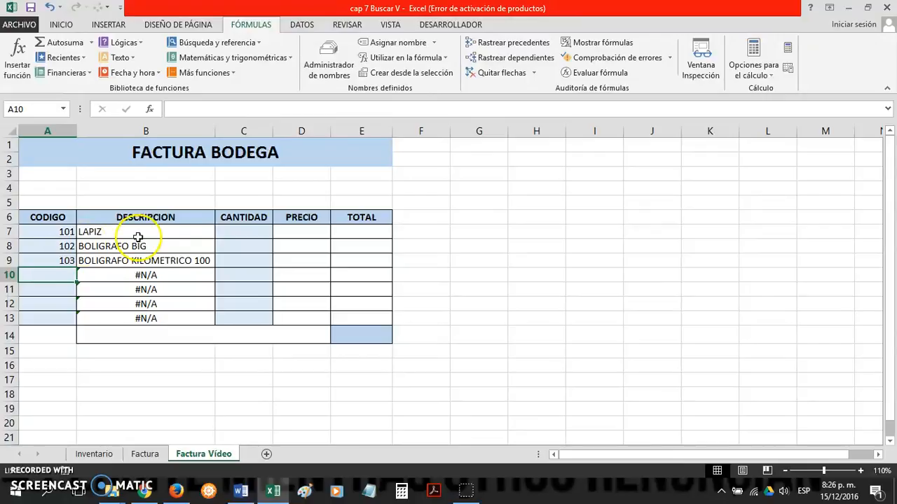
{"action": "left_click", "coordinate": [186, 259]}
{"action": "left_click", "coordinate": [67, 276]}
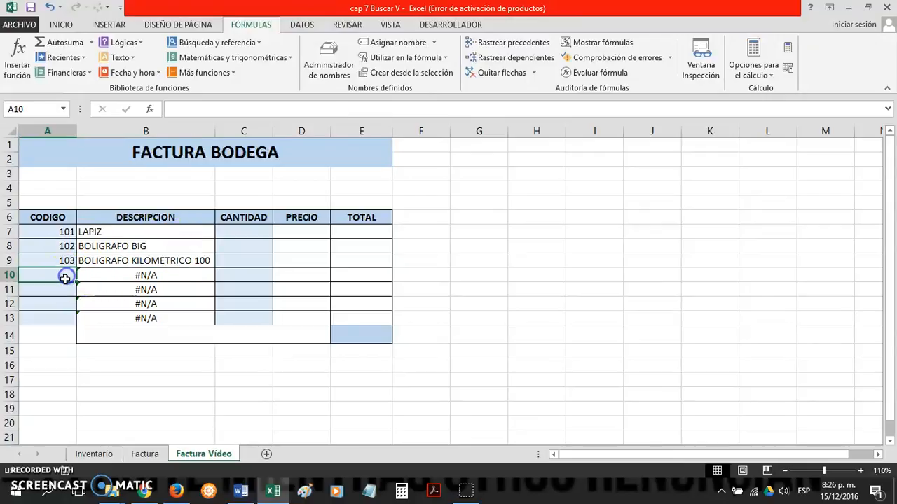
{"action": "type", "text": "107"}
{"action": "key", "text": "Return"}
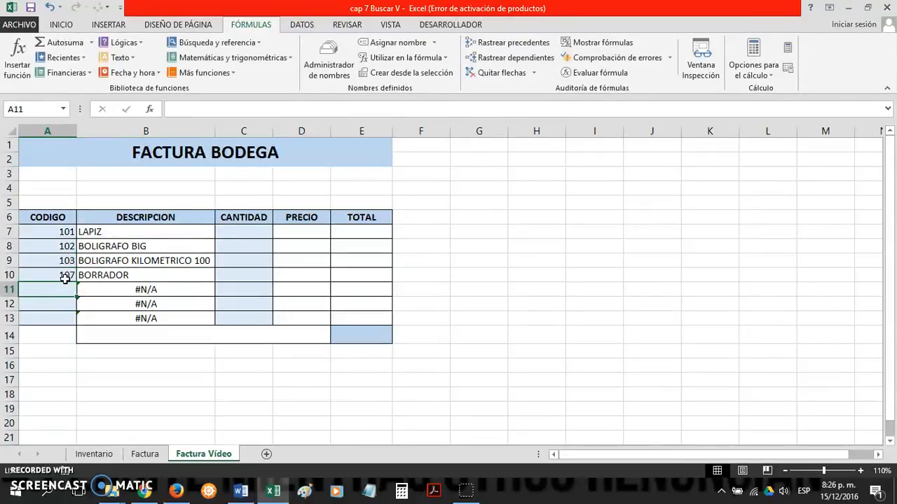
Step: Examine the copied BUSCARV formulas in the DESCRIPCION column, for rows with and without a product code
{"action": "left_click", "coordinate": [94, 280]}
{"action": "left_click", "coordinate": [62, 275]}
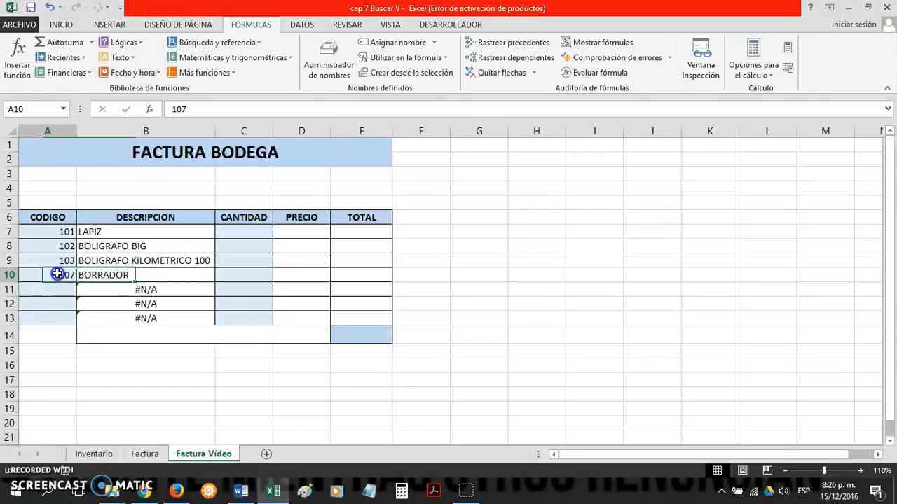
{"action": "left_click", "coordinate": [155, 238]}
{"action": "left_click", "coordinate": [176, 237]}
{"action": "left_click", "coordinate": [177, 258]}
{"action": "left_click", "coordinate": [180, 272]}
{"action": "left_click", "coordinate": [172, 317]}
{"action": "left_click", "coordinate": [155, 288]}
{"action": "left_click", "coordinate": [154, 303]}
{"action": "left_click", "coordinate": [156, 289]}
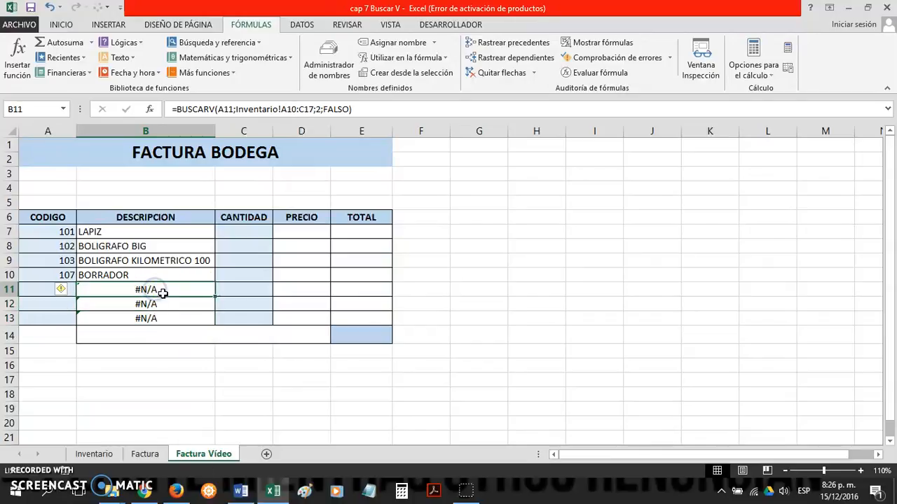
{"action": "left_click", "coordinate": [290, 234]}
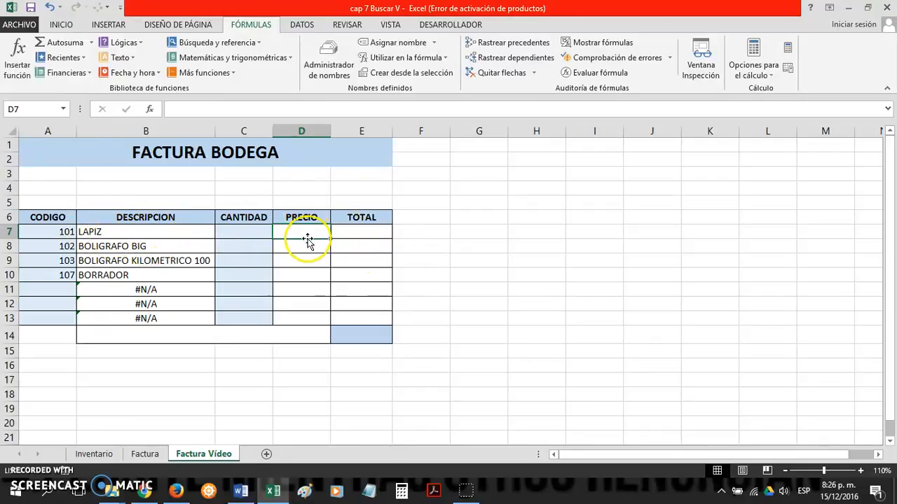
{"action": "type", "text": "="}
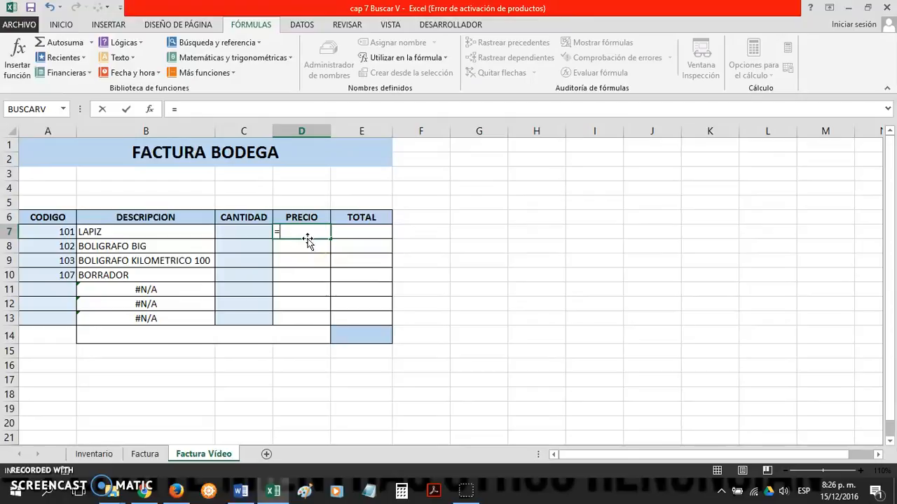
{"action": "left_click", "coordinate": [513, 330]}
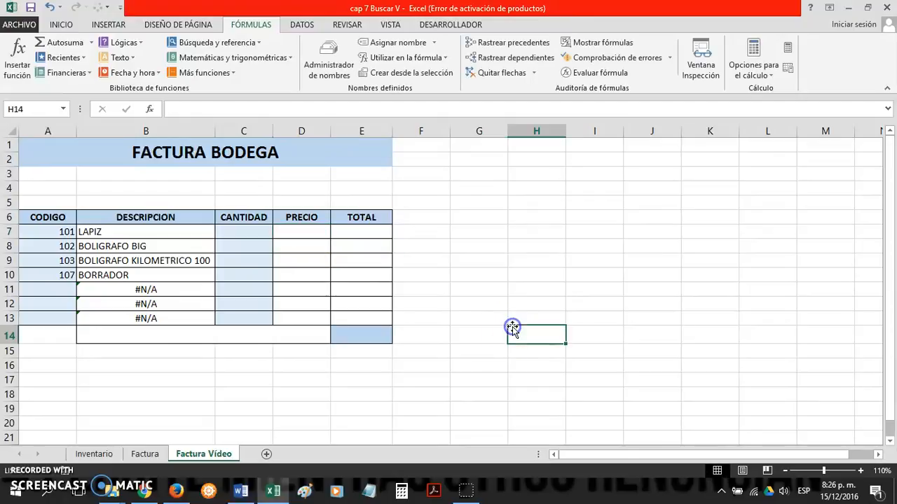
{"action": "left_click", "coordinate": [304, 245]}
{"action": "left_click", "coordinate": [304, 234]}
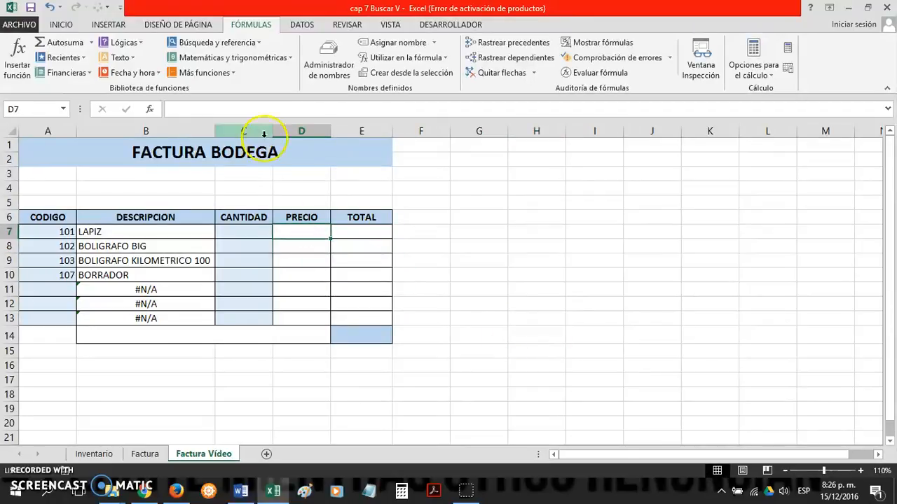
{"action": "left_click", "coordinate": [152, 110]}
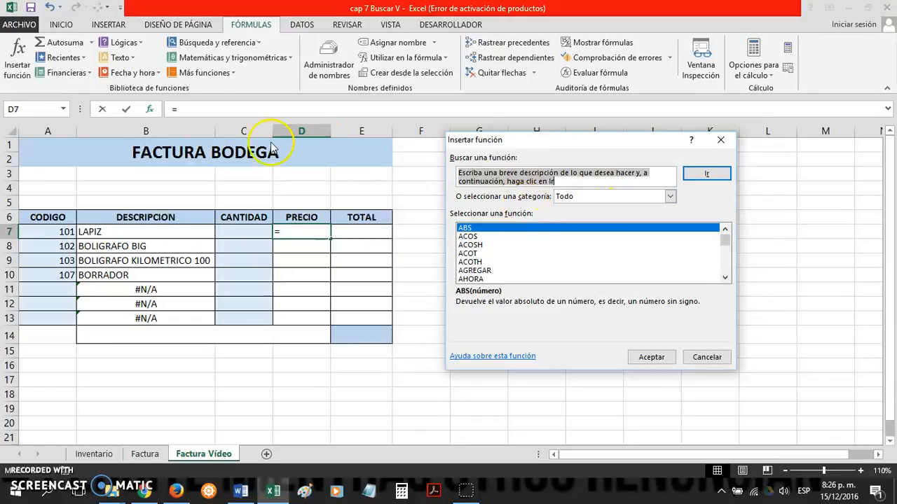
{"action": "left_click", "coordinate": [670, 198]}
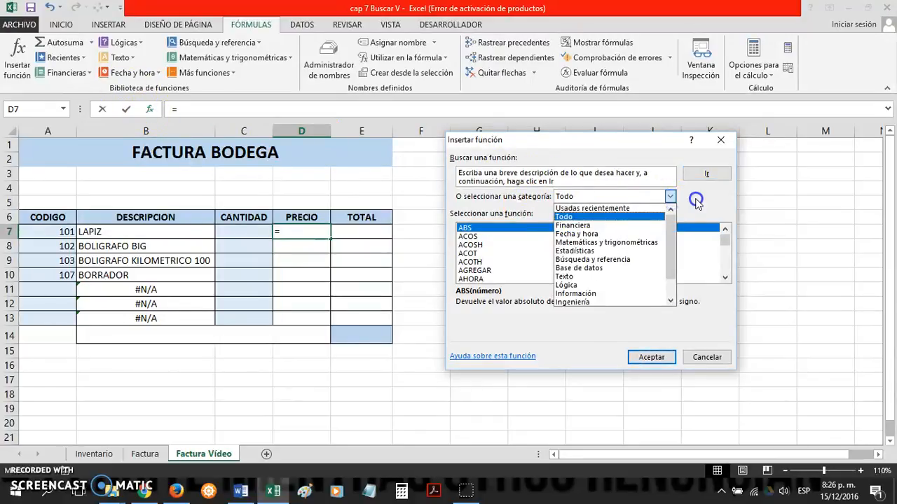
{"action": "left_click", "coordinate": [696, 201]}
{"action": "left_click_drag", "start_coordinate": [571, 181], "coordinate": [497, 170]}
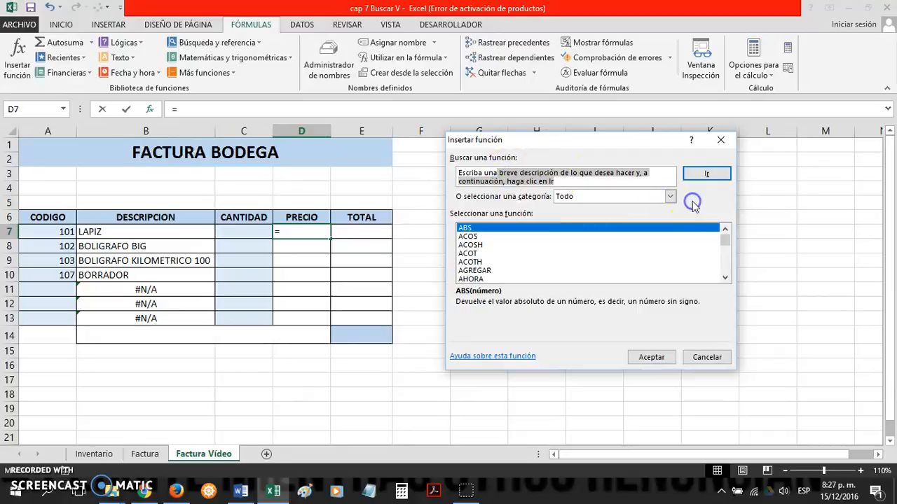
{"action": "left_click", "coordinate": [670, 197]}
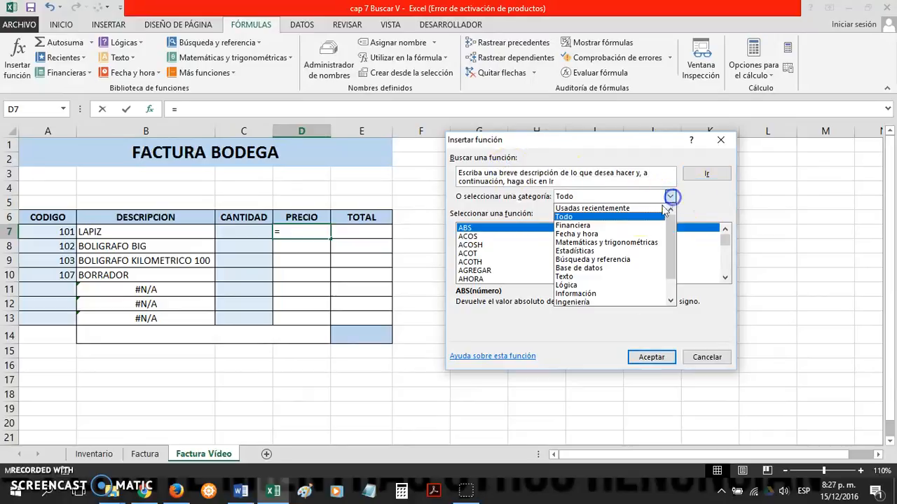
{"action": "left_click", "coordinate": [638, 211]}
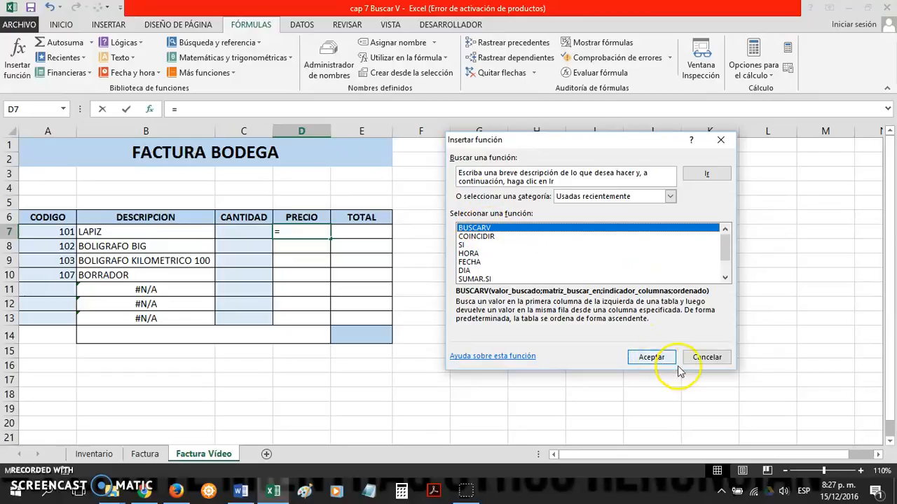
{"action": "left_click", "coordinate": [707, 358]}
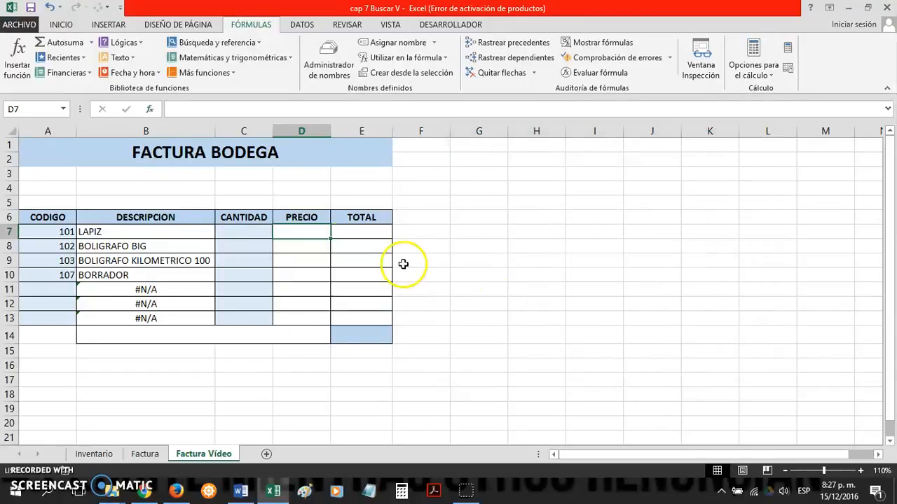
Step: Start a BUSCARV formula in PRECIO cell D7 with the product code in A7 as the lookup value
{"action": "type", "text": "="}
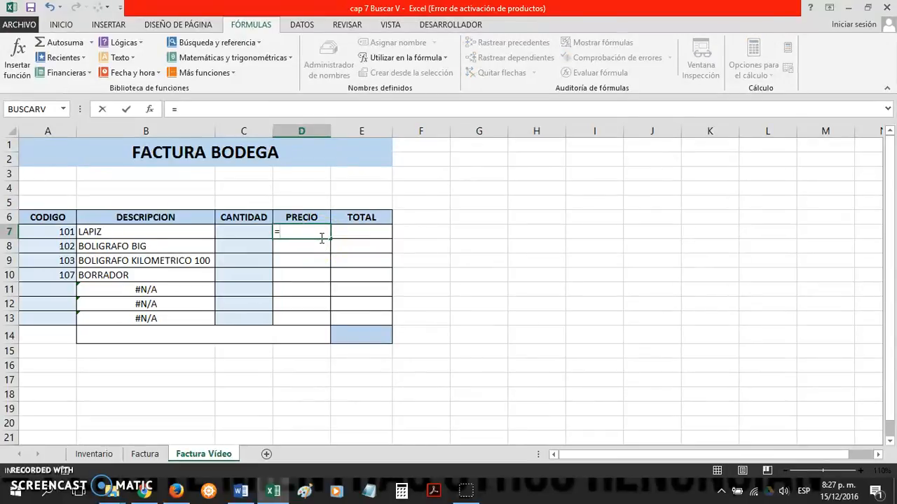
{"action": "type", "text": "BUS"}
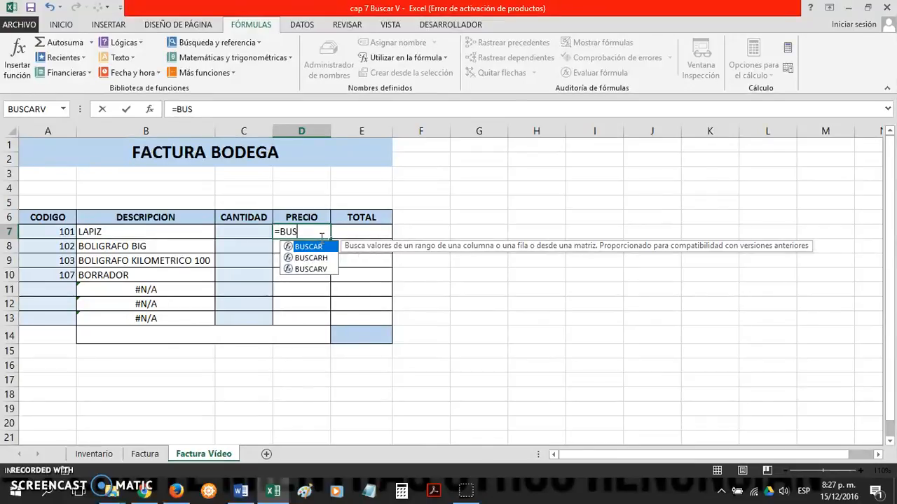
{"action": "key", "text": "Down"}
{"action": "key", "text": "Down"}
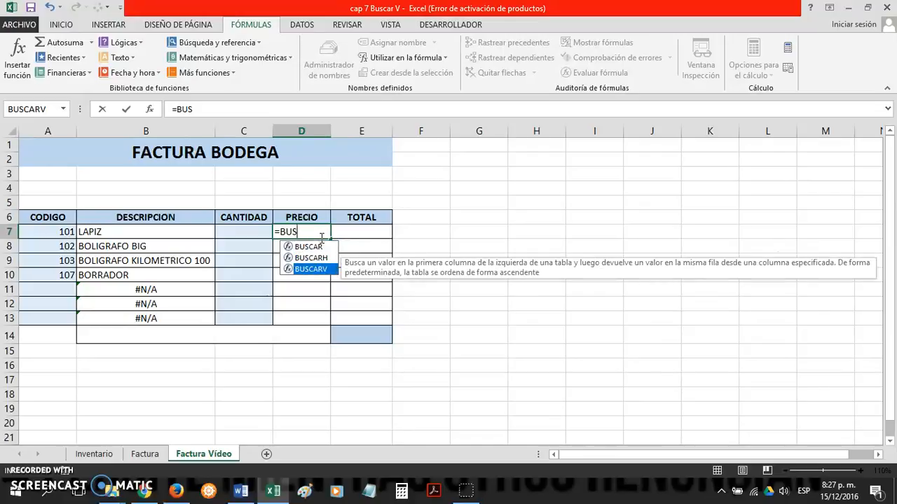
{"action": "key", "text": "Up"}
{"action": "key", "text": "Up"}
{"action": "key", "text": "Down"}
{"action": "key", "text": "Down"}
{"action": "key", "text": "Tab"}
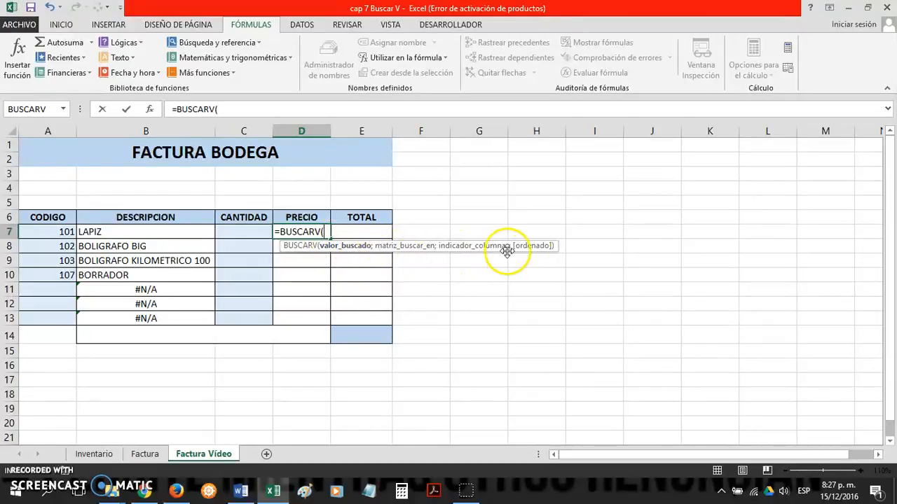
{"action": "left_click", "coordinate": [58, 232]}
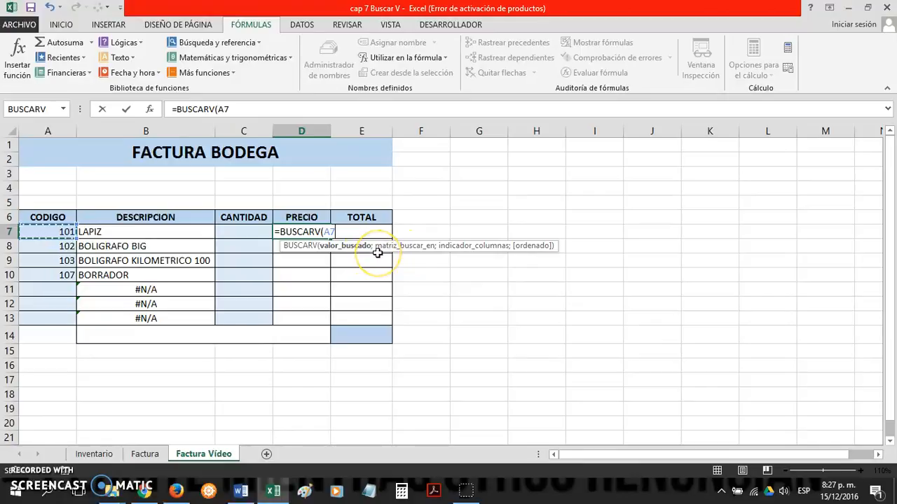
{"action": "type", "text": ";"}
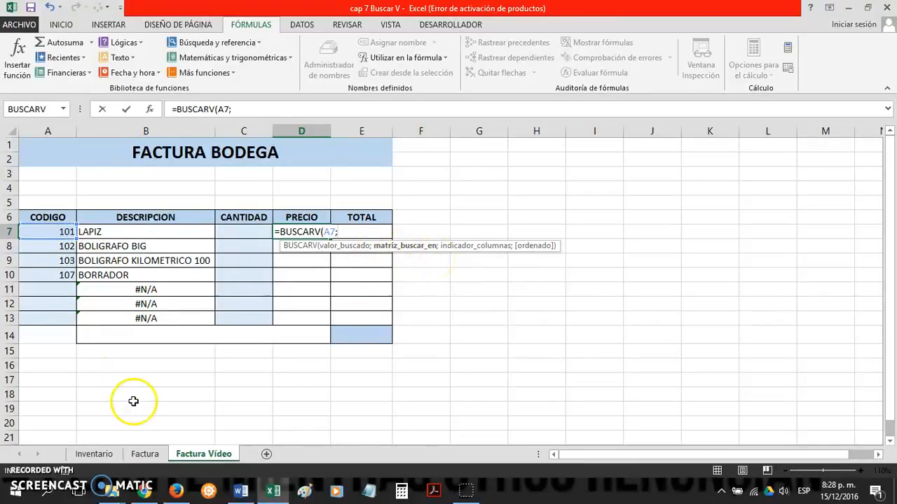
Step: Set the BUSCARV lookup table to A6:C13 on the Inventario sheet and the column index to 3
{"action": "left_click", "coordinate": [77, 453]}
{"action": "left_click_drag", "start_coordinate": [42, 209], "coordinate": [206, 296]}
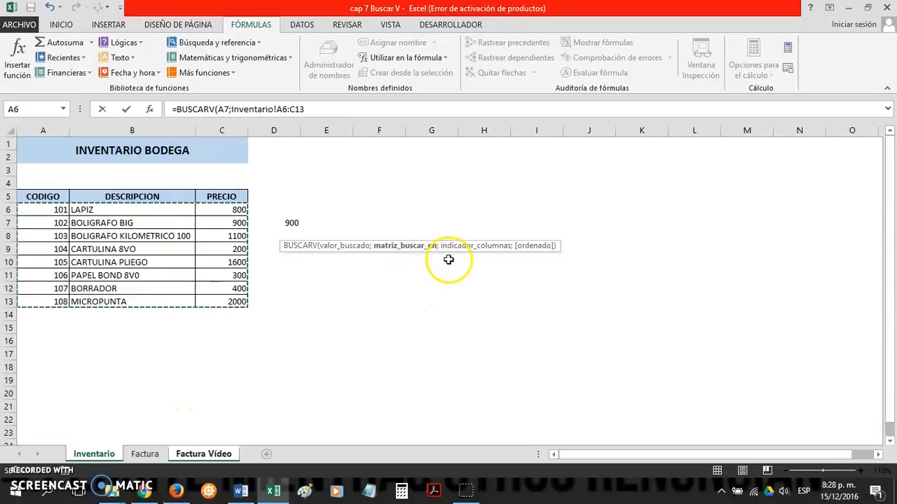
{"action": "type", "text": ";"}
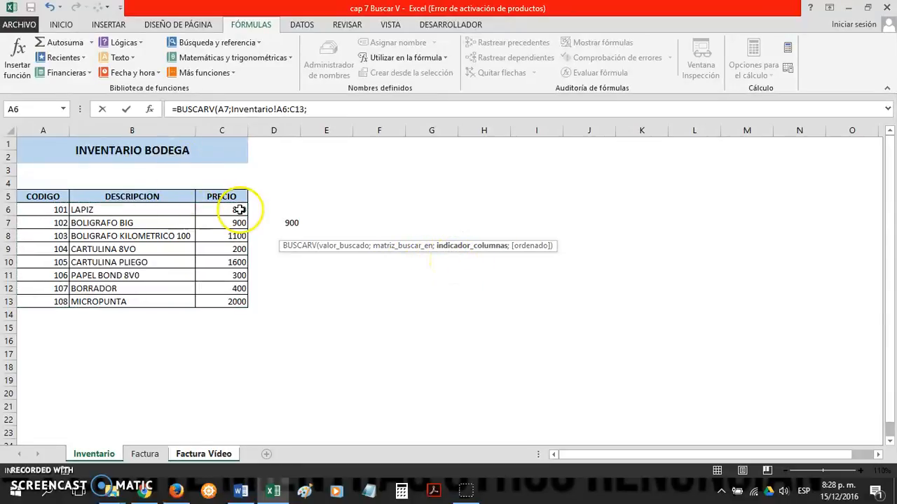
{"action": "left_click", "coordinate": [319, 113]}
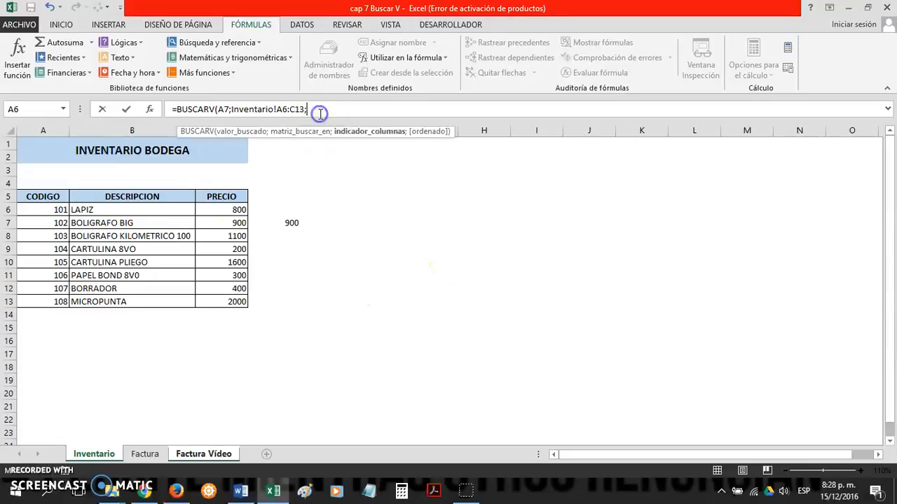
{"action": "type", "text": "3;"}
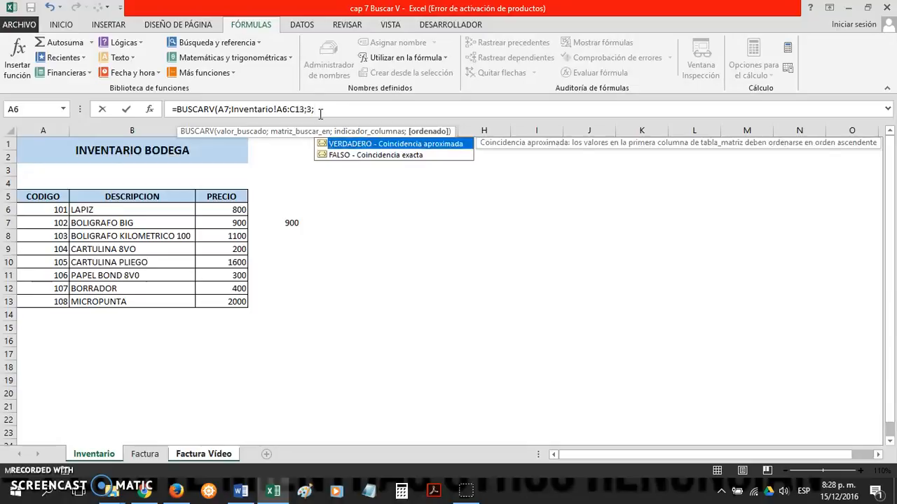
Step: Set the BUSCARV match argument to FALSO for an exact match and complete the formula in D7
{"action": "key", "text": "Down"}
{"action": "key", "text": "Tab"}
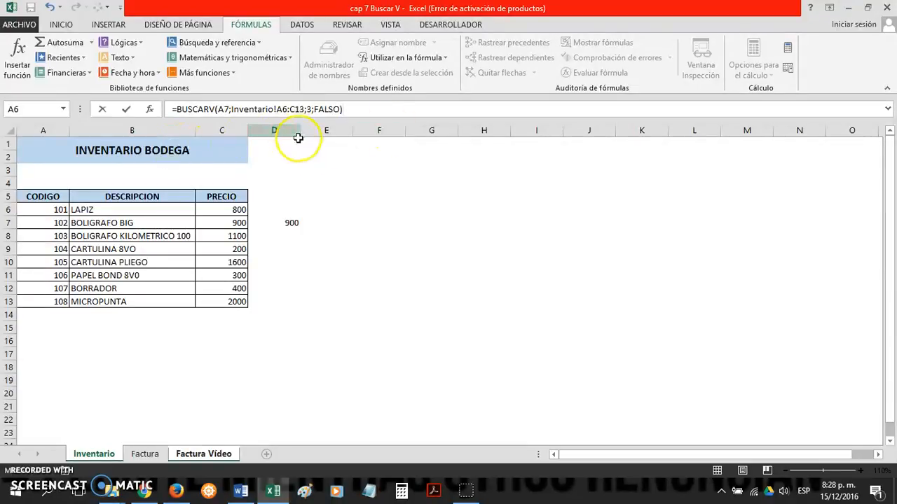
{"action": "key", "text": "BackSpace"}
{"action": "left_click", "coordinate": [224, 121]}
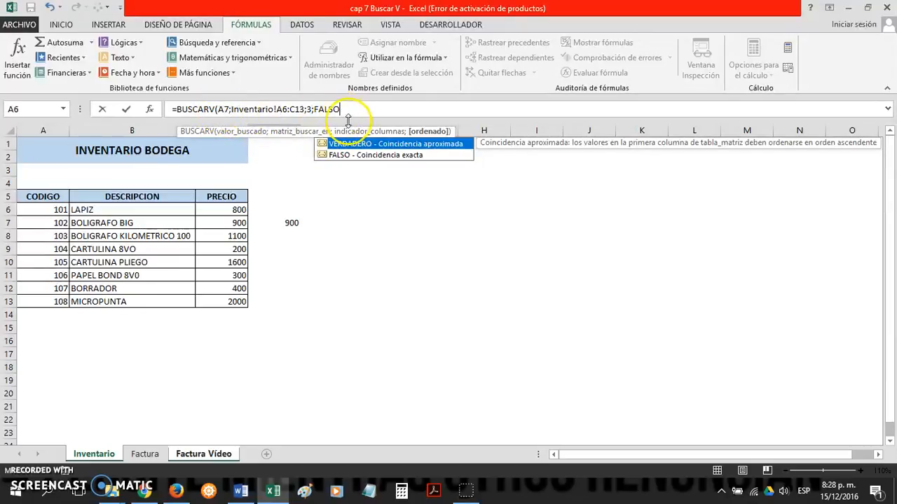
{"action": "left_click", "coordinate": [363, 155]}
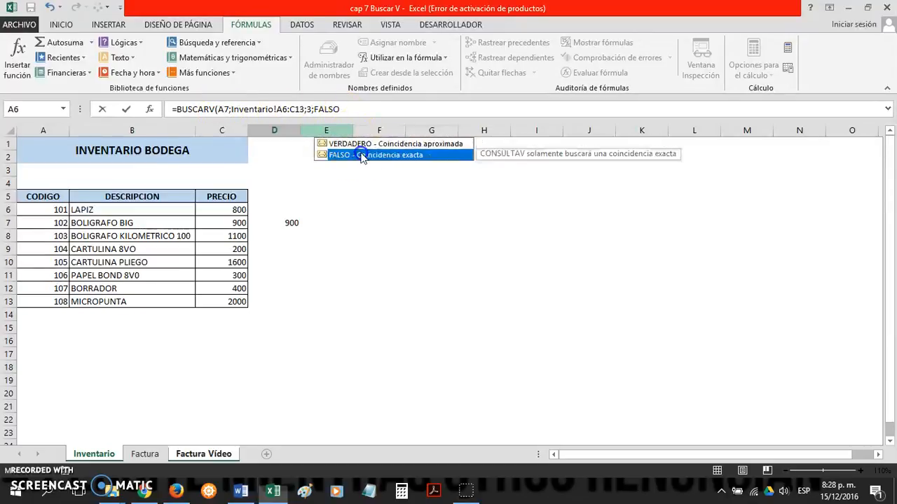
{"action": "left_click", "coordinate": [357, 111]}
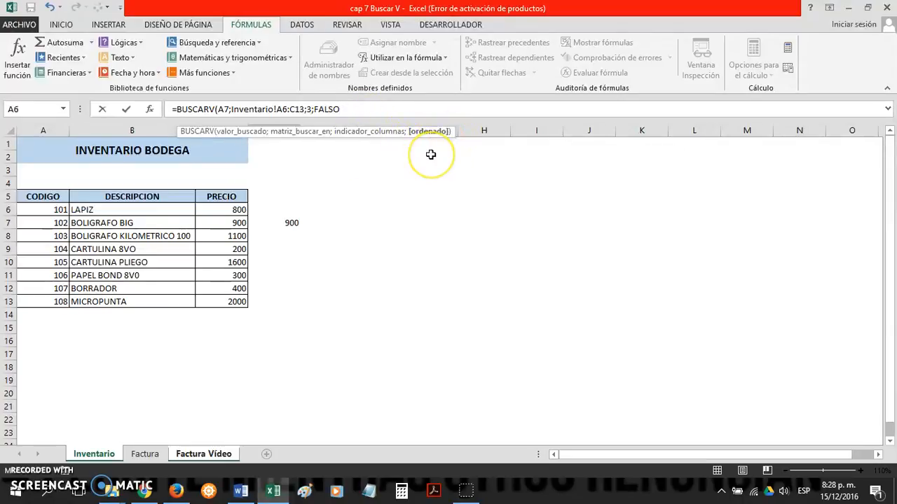
{"action": "key", "text": "Return"}
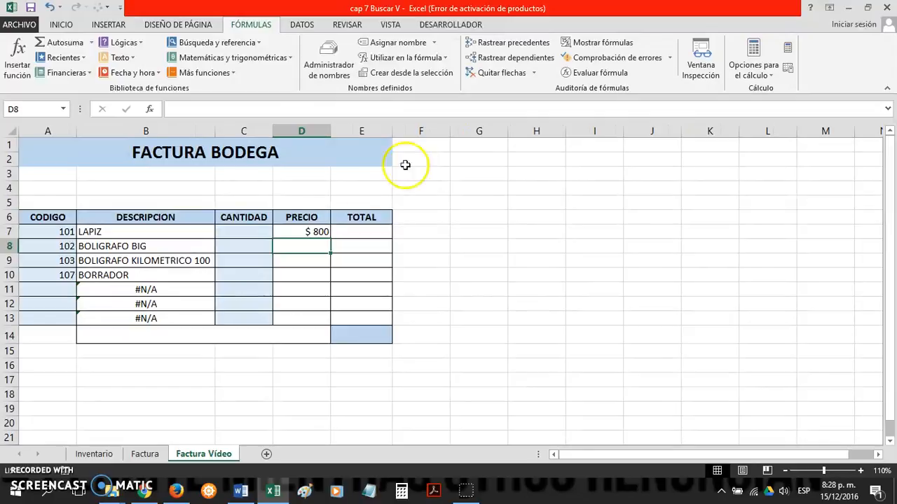
Step: Copy the BUSCARV formula from D7 down the PRECIO column to D13
{"action": "left_click", "coordinate": [316, 233]}
{"action": "left_click_drag", "start_coordinate": [328, 242], "coordinate": [331, 322]}
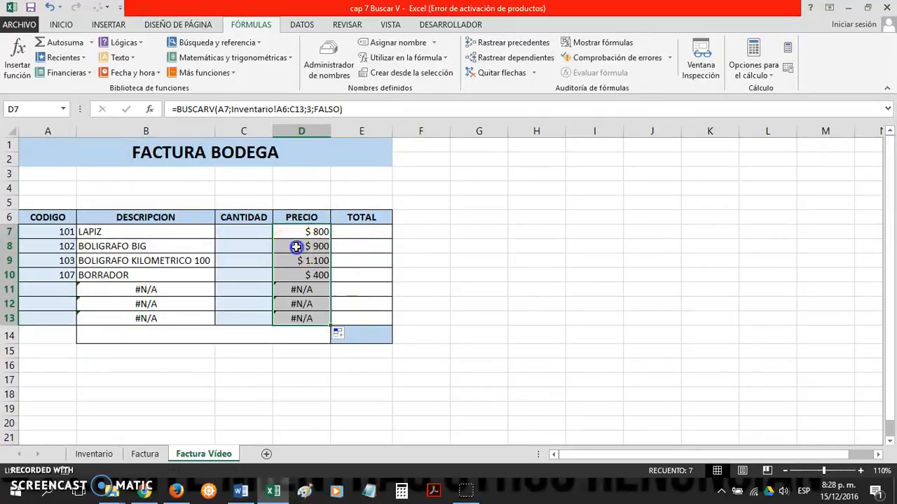
Step: Compare the price retrieved for BORRADOR in D10 with the prices listed on the Inventario sheet
{"action": "left_click", "coordinate": [284, 275]}
{"action": "left_click", "coordinate": [210, 276]}
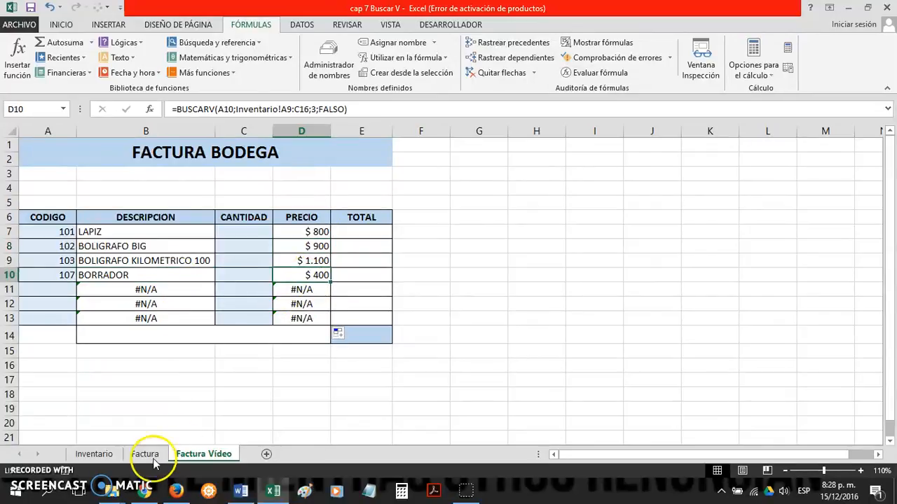
{"action": "left_click", "coordinate": [93, 454]}
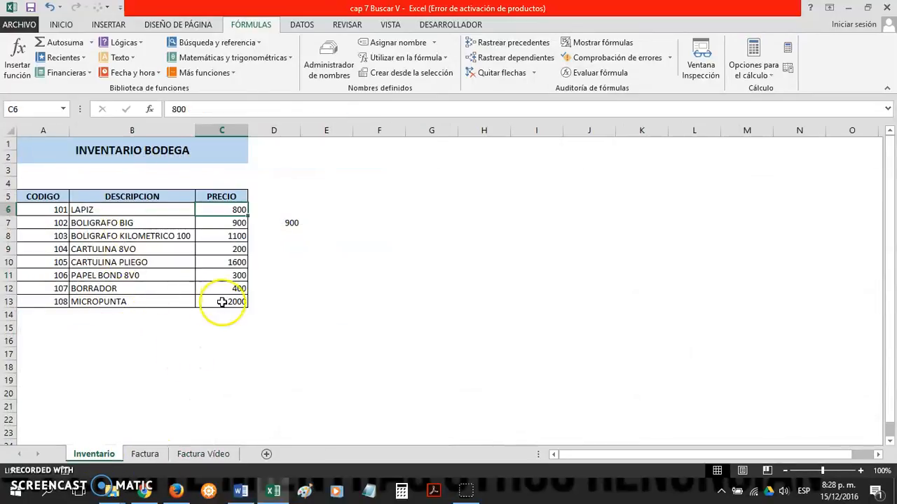
{"action": "left_click", "coordinate": [204, 454]}
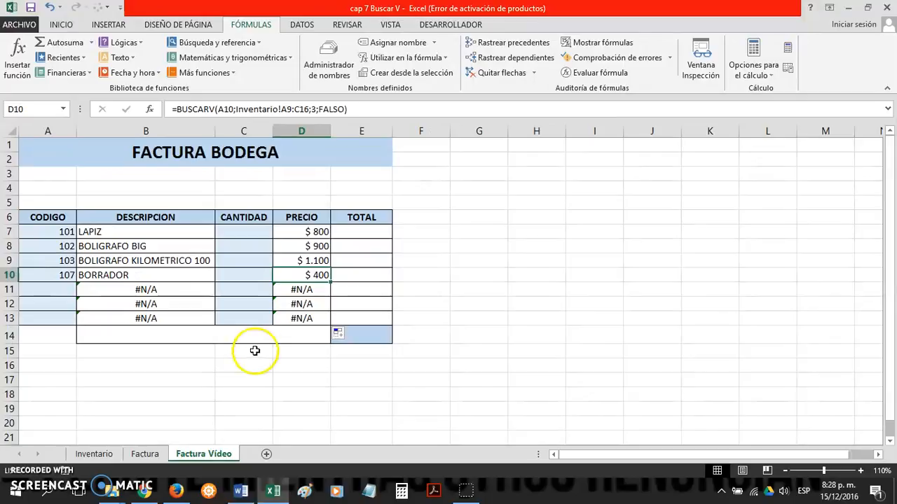
{"action": "left_click", "coordinate": [254, 302]}
{"action": "left_click", "coordinate": [198, 287]}
{"action": "left_click", "coordinate": [254, 261]}
{"action": "left_click", "coordinate": [260, 233]}
Step: Enter the formula =C7*D7 in TOTAL cell E7 to multiply the quantity by the price
{"action": "left_click", "coordinate": [353, 235]}
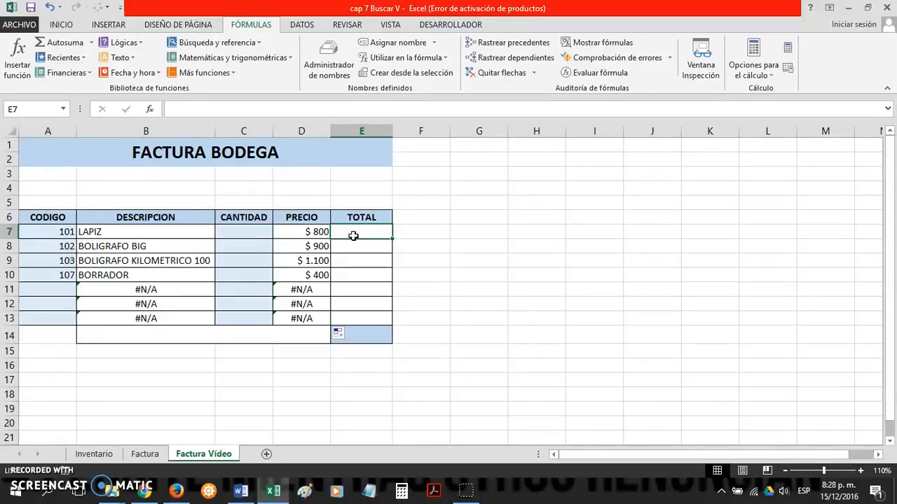
{"action": "type", "text": "="}
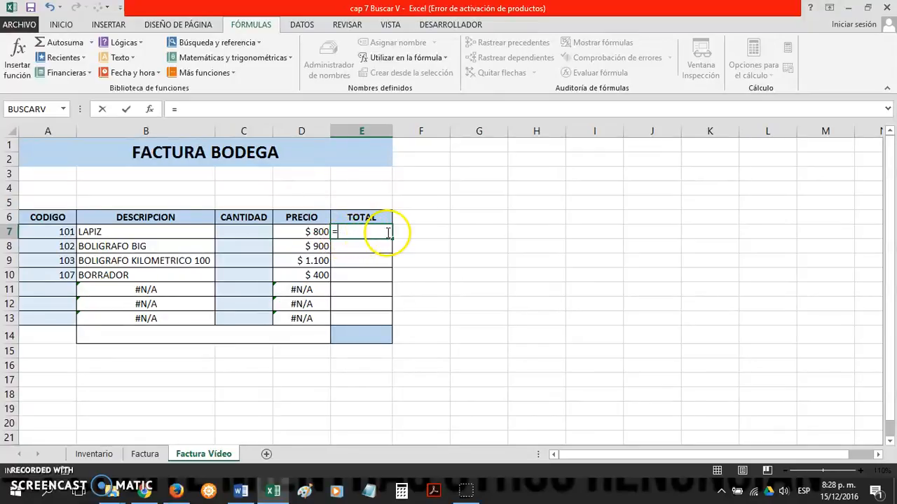
{"action": "left_click", "coordinate": [256, 230]}
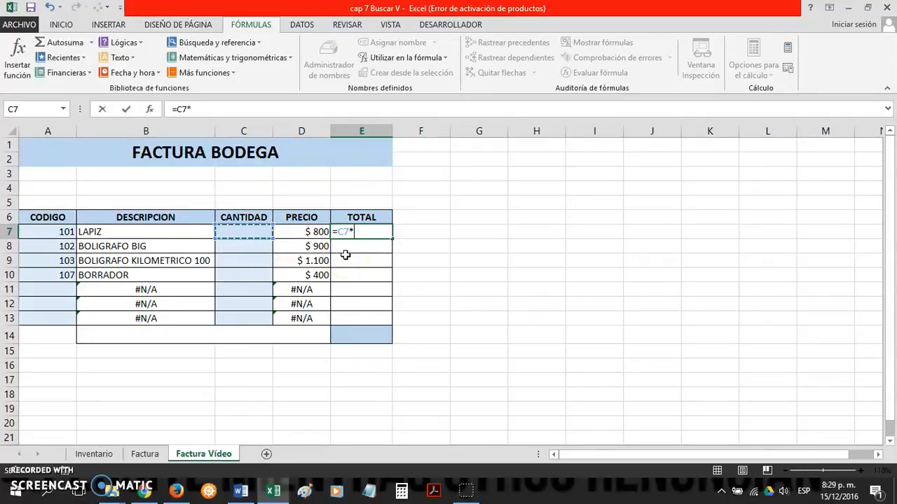
{"action": "left_click", "coordinate": [315, 234]}
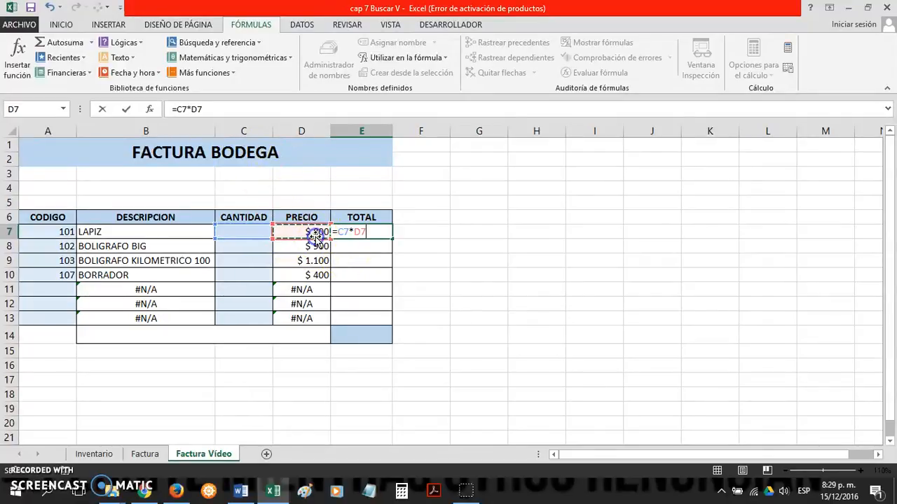
{"action": "key", "text": "Return"}
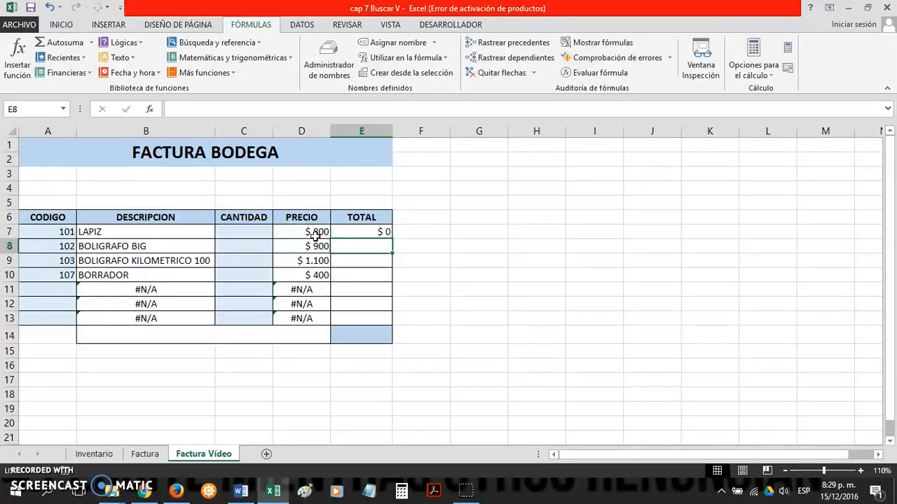
Step: Enter a quantity of 10 for LAPIZ in CANTIDAD cell C7
{"action": "left_click", "coordinate": [350, 231]}
{"action": "left_click", "coordinate": [312, 234]}
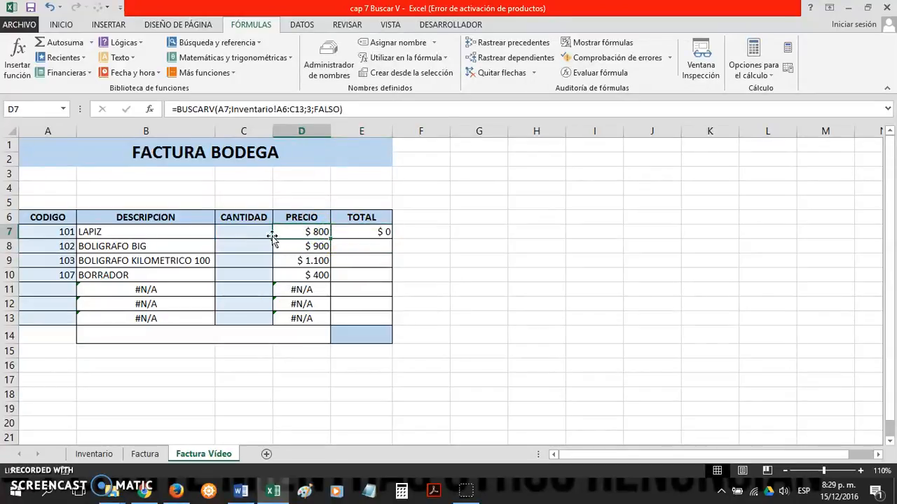
{"action": "left_click", "coordinate": [356, 231]}
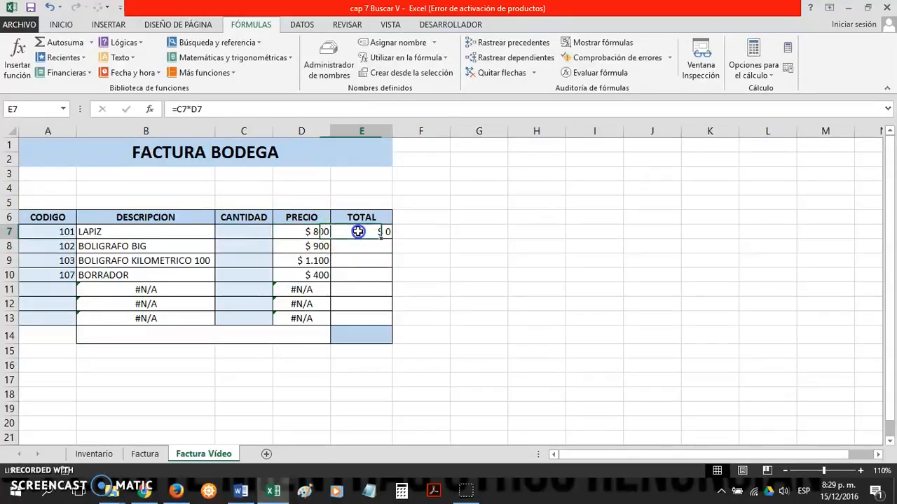
{"action": "left_click", "coordinate": [245, 234]}
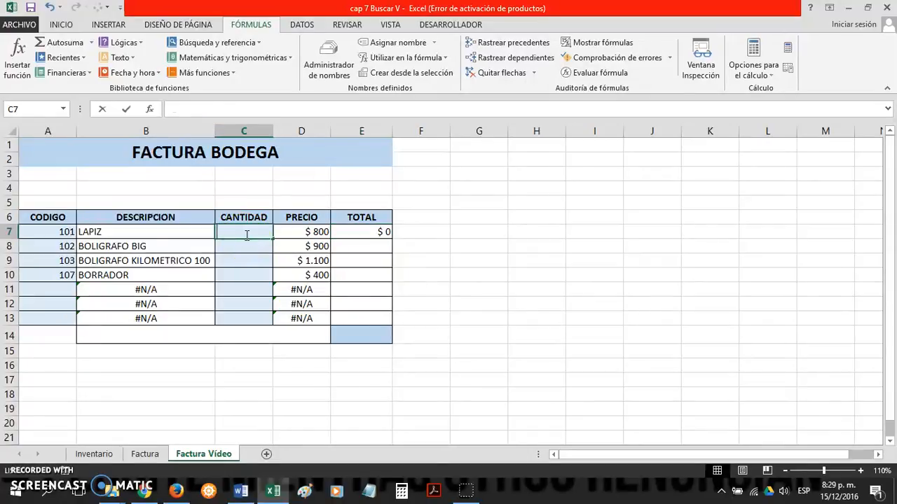
{"action": "type", "text": "10"}
{"action": "key", "text": "Return"}
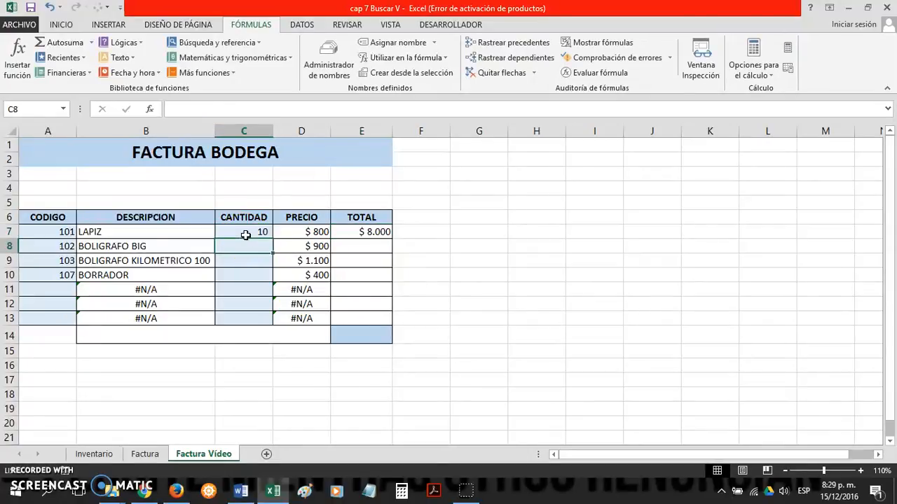
Step: Copy the multiplication formula from E7 down the TOTAL column to E13
{"action": "left_click", "coordinate": [316, 234]}
{"action": "left_click", "coordinate": [366, 234]}
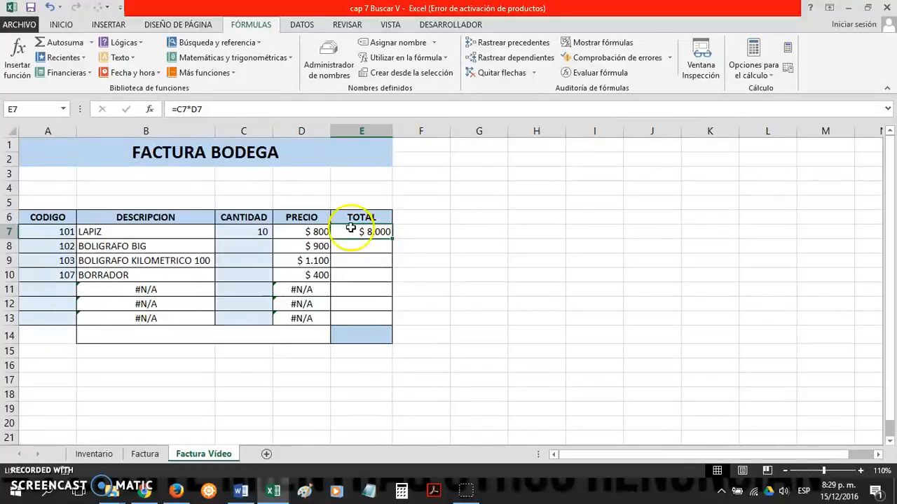
{"action": "left_click_drag", "start_coordinate": [392, 239], "coordinate": [386, 324]}
{"action": "left_click", "coordinate": [432, 323]}
{"action": "left_click", "coordinate": [373, 338]}
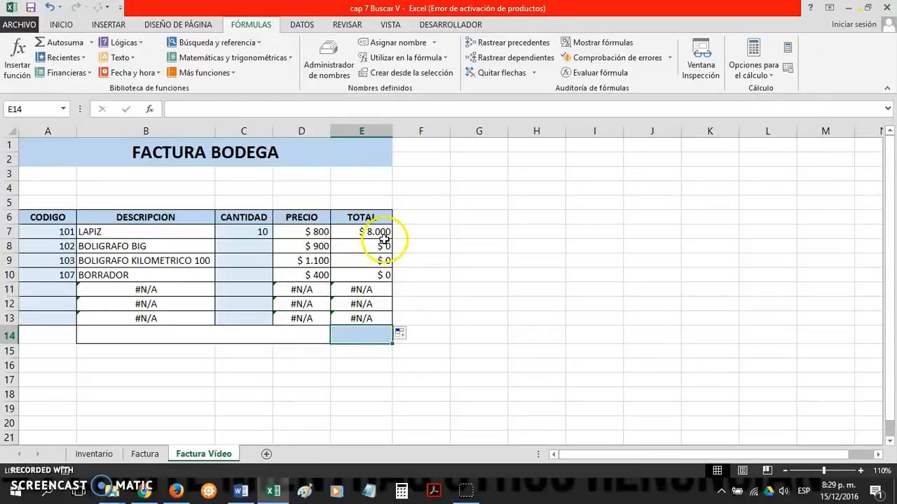
Step: Enter the quantities 20 and 15 in CANTIDAD cells C8 and C9
{"action": "left_click", "coordinate": [340, 247]}
{"action": "left_click", "coordinate": [259, 253]}
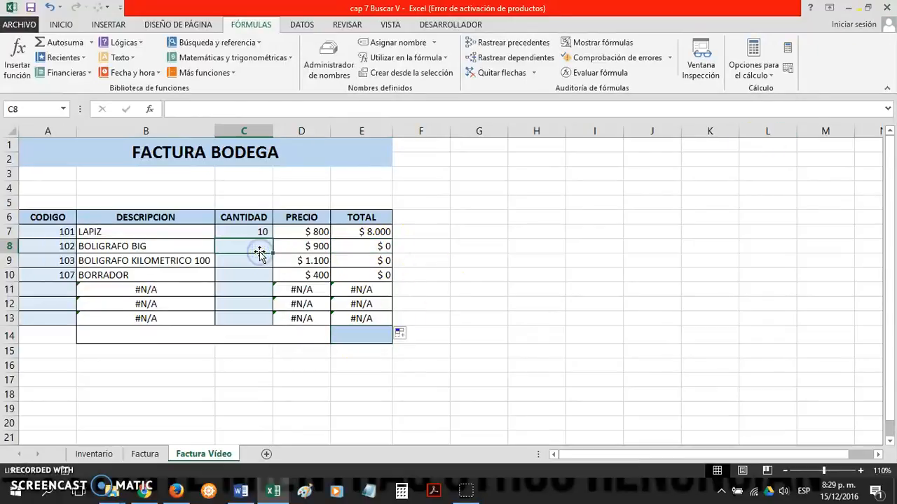
{"action": "type", "text": "20"}
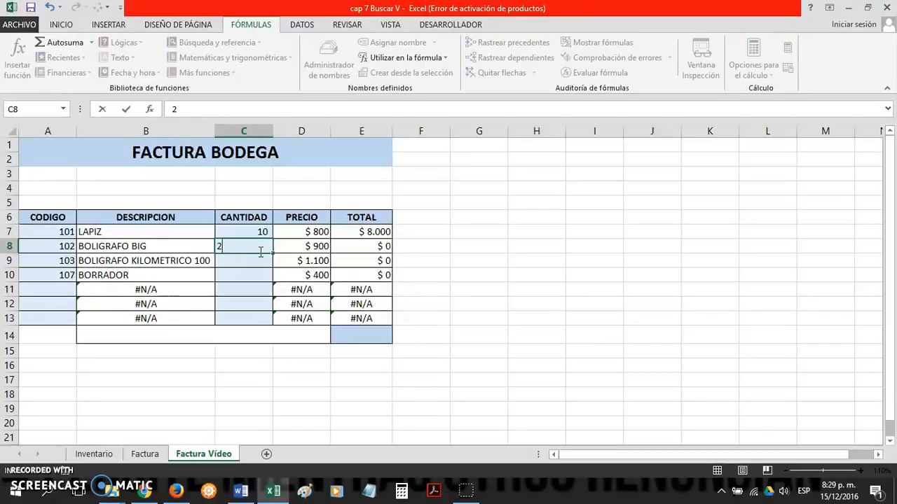
{"action": "key", "text": "Return"}
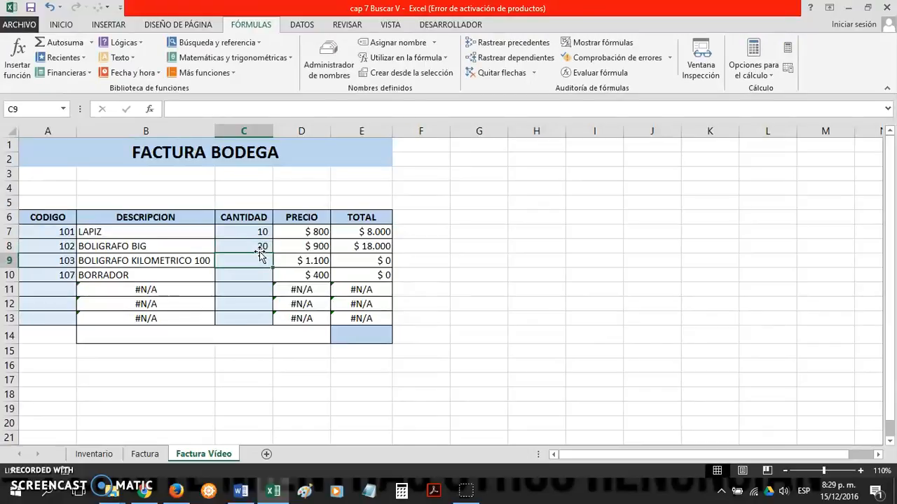
{"action": "type", "text": "1"}
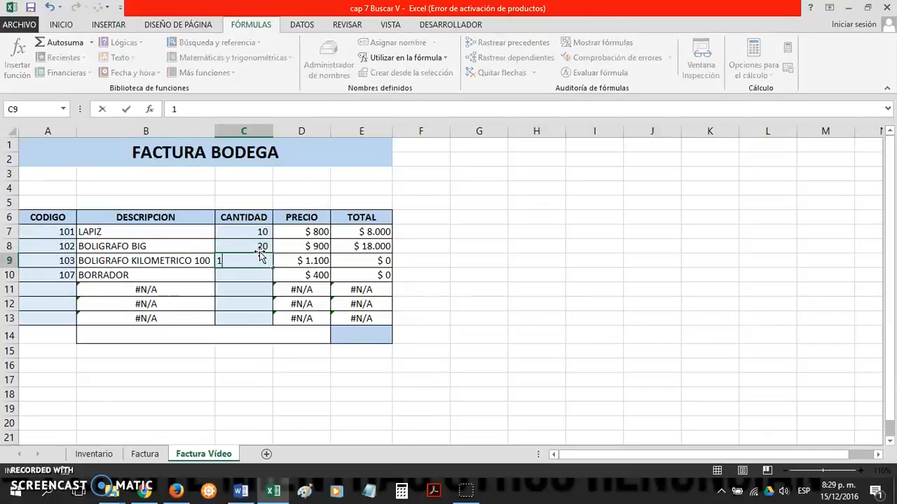
{"action": "key", "text": "Return"}
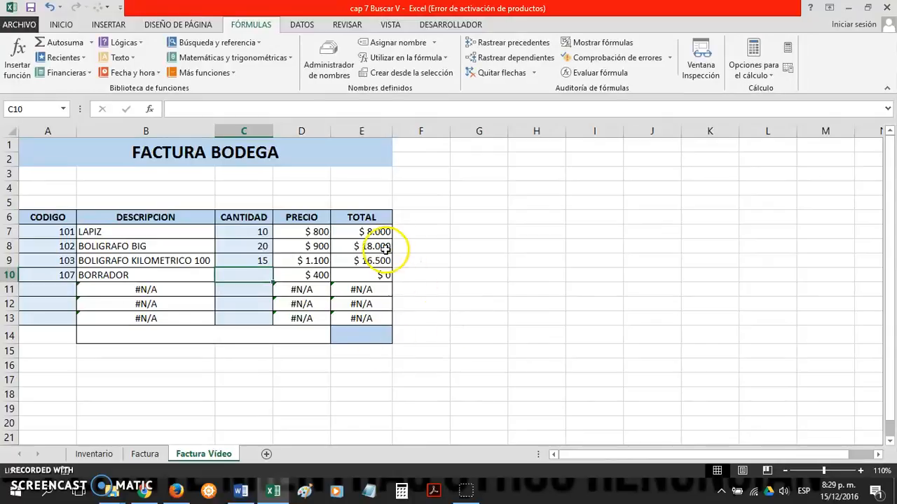
Step: Enter the formula =SUMA(E7:E13) in cell E14 to add up the TOTAL column
{"action": "left_click", "coordinate": [384, 273]}
{"action": "left_click", "coordinate": [381, 334]}
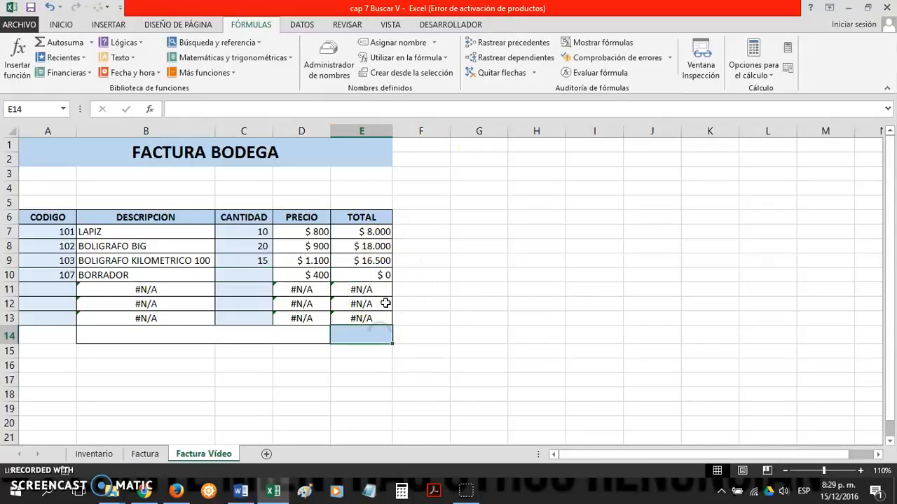
{"action": "left_click", "coordinate": [61, 24]}
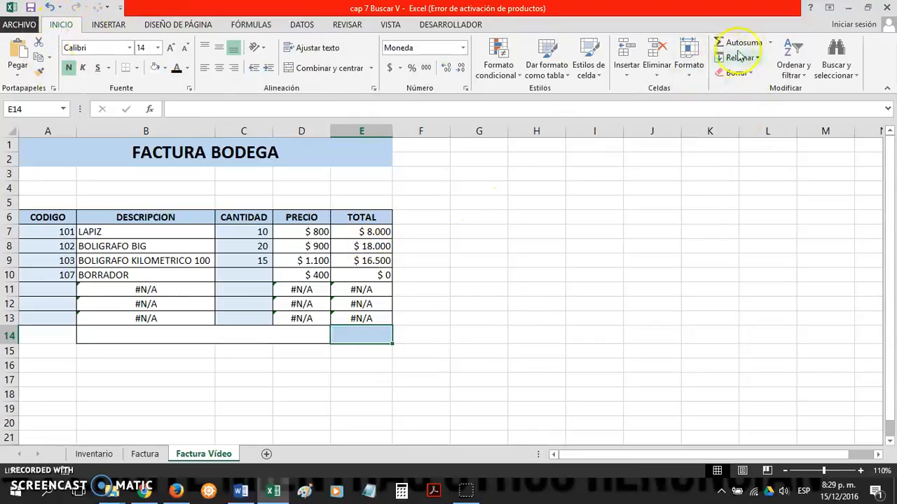
{"action": "left_click", "coordinate": [770, 44]}
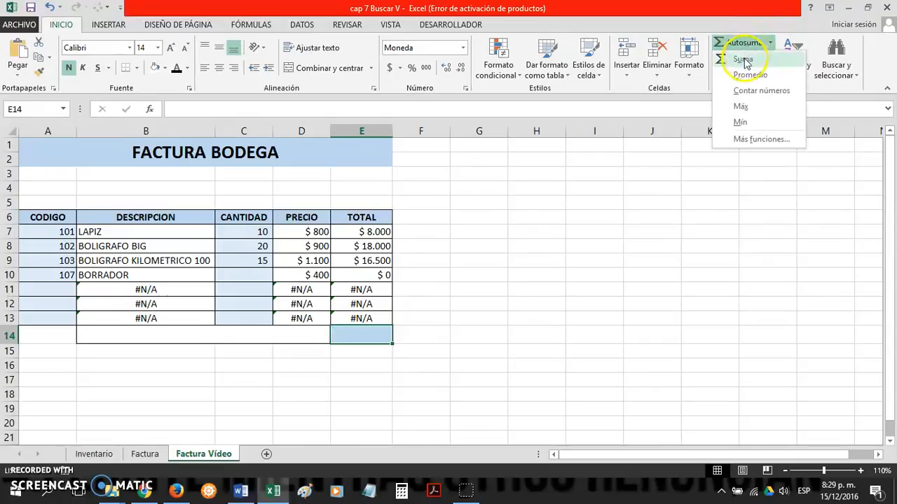
{"action": "left_click", "coordinate": [745, 60]}
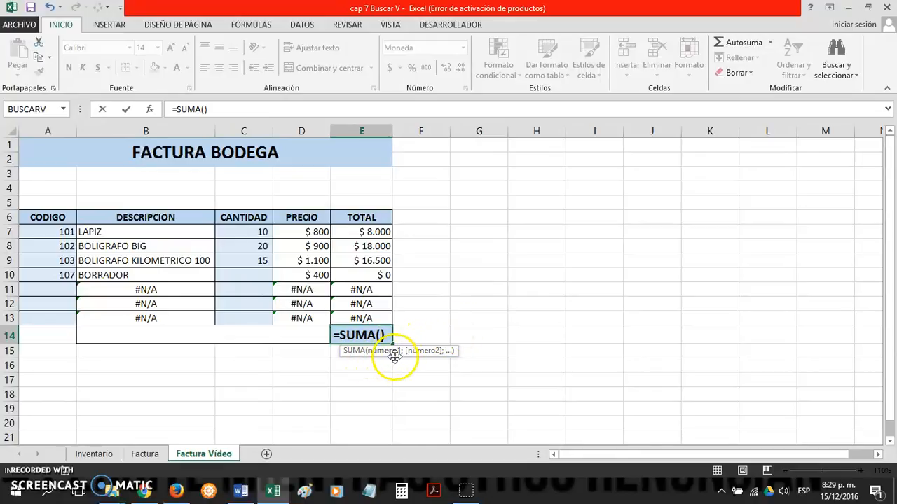
{"action": "left_click_drag", "start_coordinate": [367, 236], "coordinate": [373, 317]}
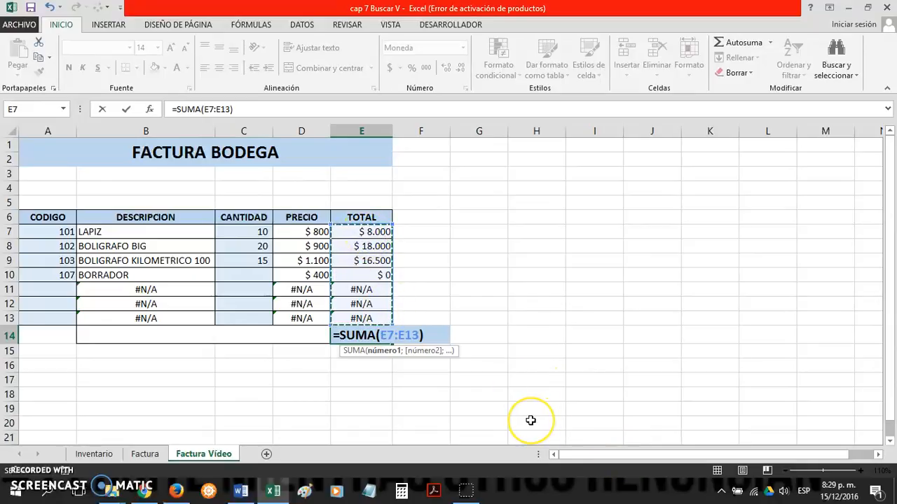
{"action": "key", "text": "Return"}
{"action": "left_click", "coordinate": [368, 335]}
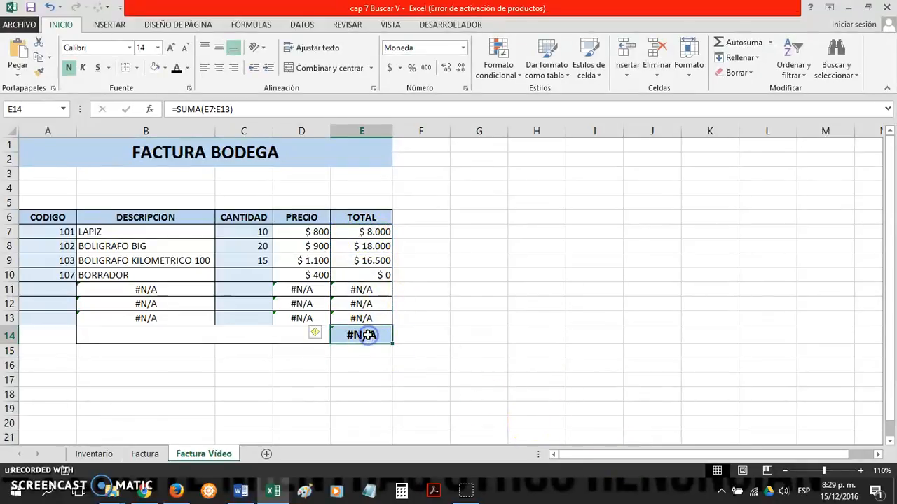
Step: Examine TOTAL cells E11 to E13, which feed the sum in E14, and the first product row
{"action": "left_click", "coordinate": [366, 292]}
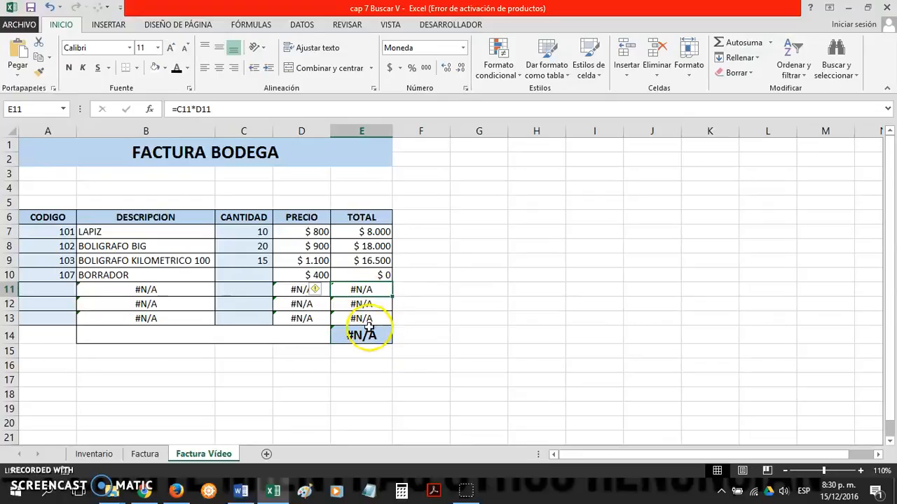
{"action": "left_click", "coordinate": [365, 333]}
{"action": "left_click", "coordinate": [364, 290]}
{"action": "left_click", "coordinate": [365, 306]}
{"action": "left_click", "coordinate": [363, 316]}
{"action": "left_click", "coordinate": [362, 333]}
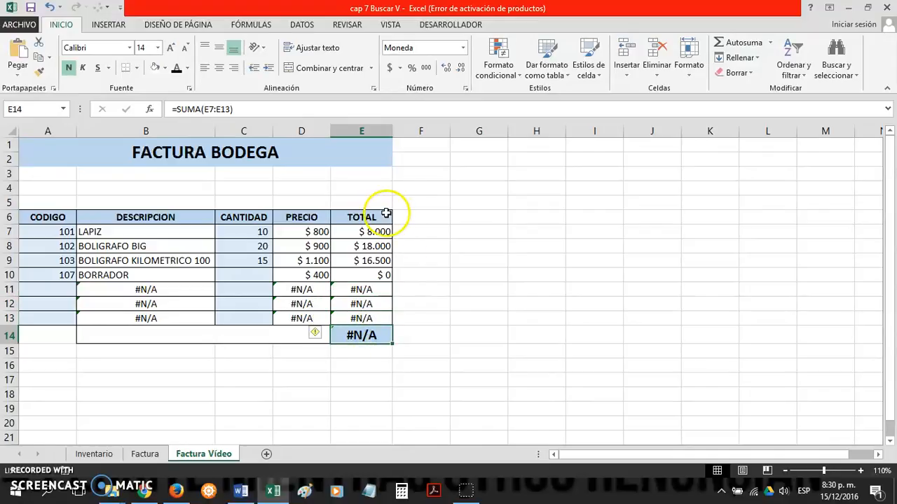
{"action": "left_click", "coordinate": [342, 232]}
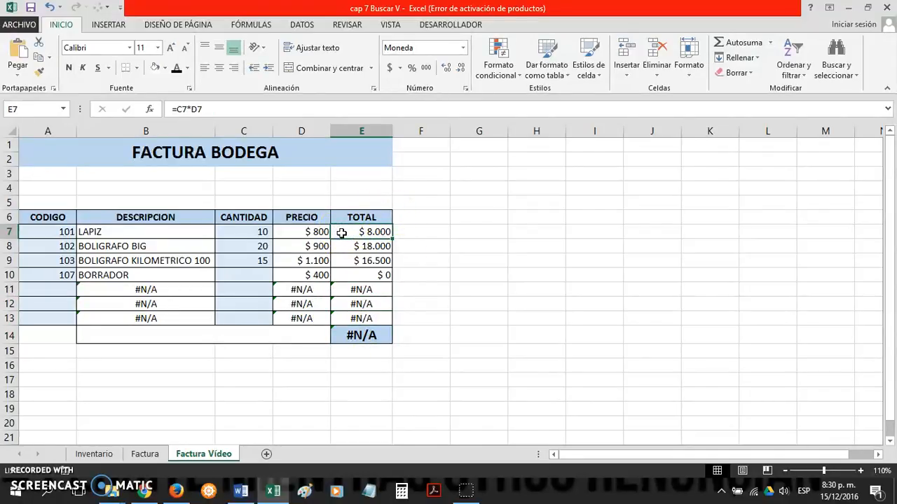
{"action": "left_click", "coordinate": [66, 230]}
Step: Wrap the BUSCARV formula in DESCRIPCION cell B7 with SI.ERROR, giving =SI.ERROR(BUSCARV(A7;Inventario!A6:C13;2;FALSO);"")
{"action": "left_click", "coordinate": [93, 231]}
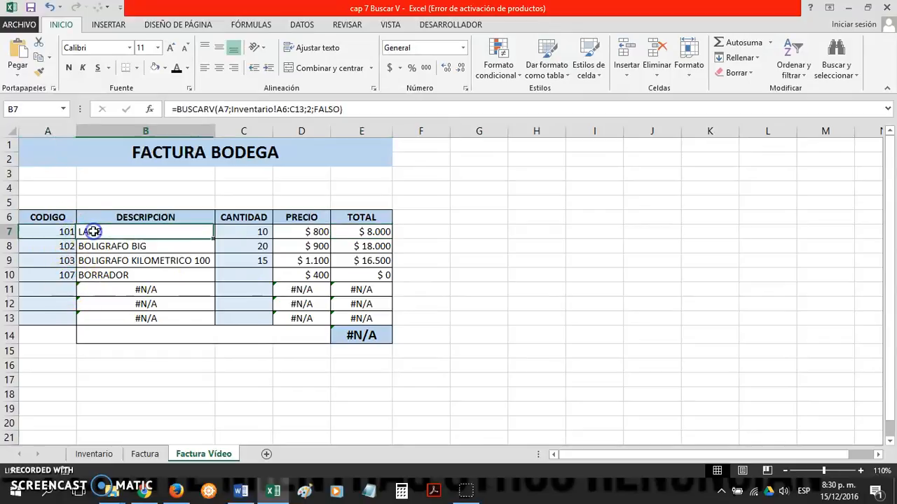
{"action": "left_click", "coordinate": [177, 109]}
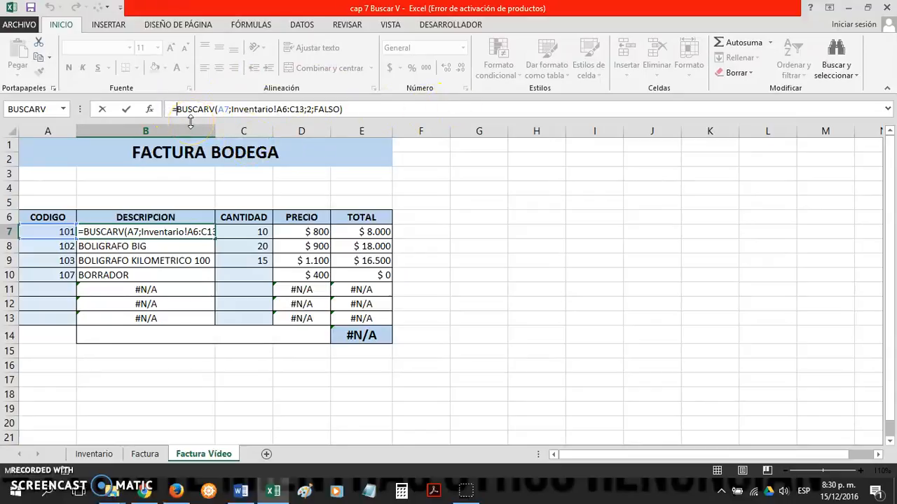
{"action": "type", "text": "SI"}
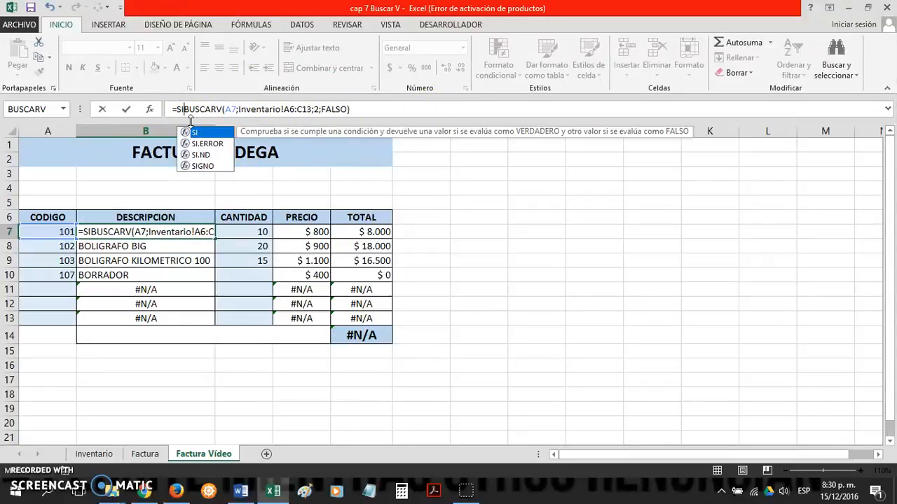
{"action": "key", "text": "Down"}
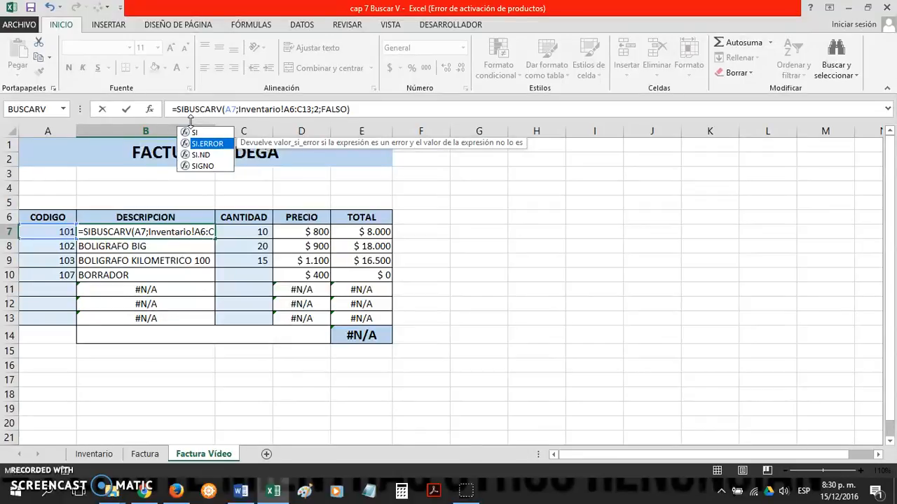
{"action": "key", "text": "Tab"}
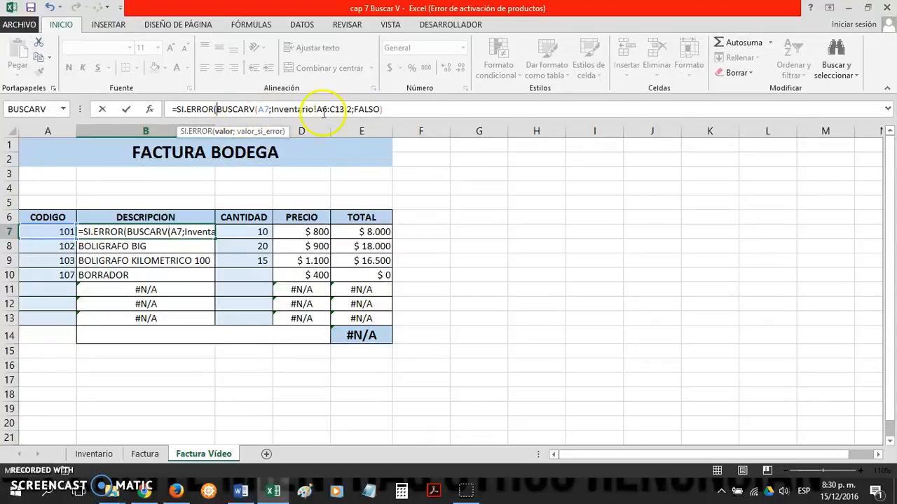
{"action": "left_click", "coordinate": [384, 110]}
{"action": "type", "text": ");"}
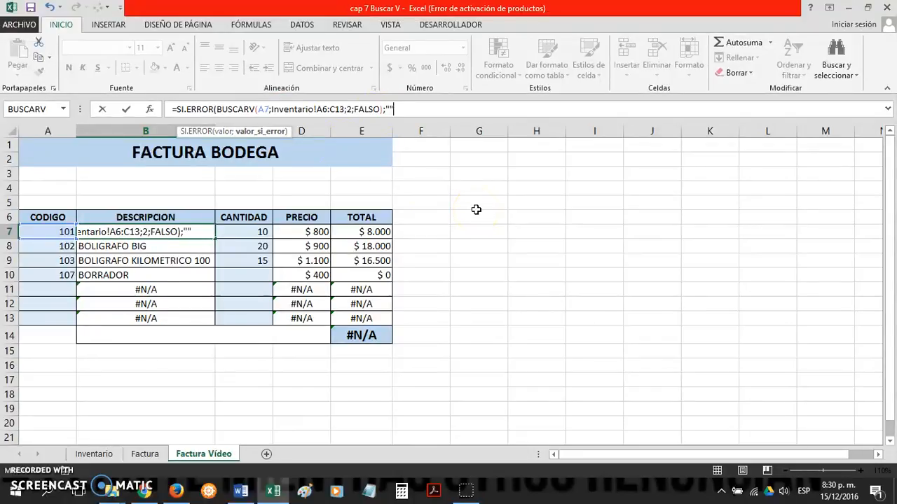
{"action": "left_click", "coordinate": [394, 114]}
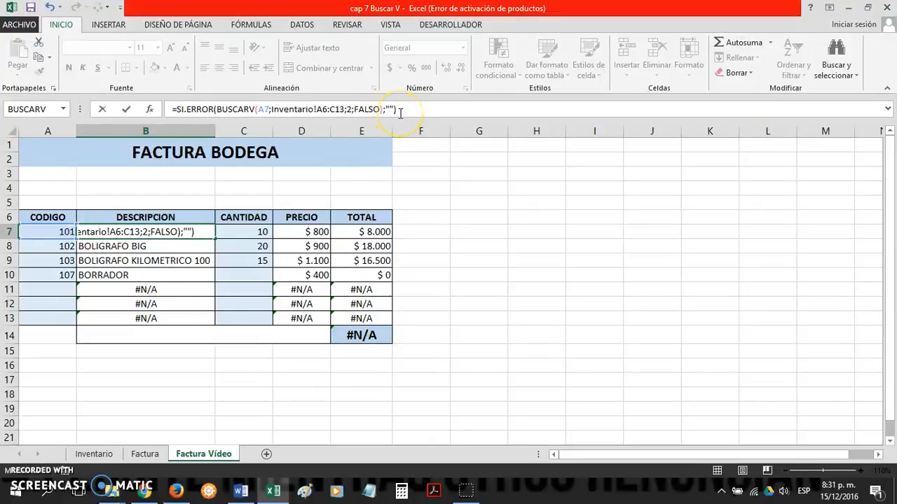
{"action": "key", "text": "Return"}
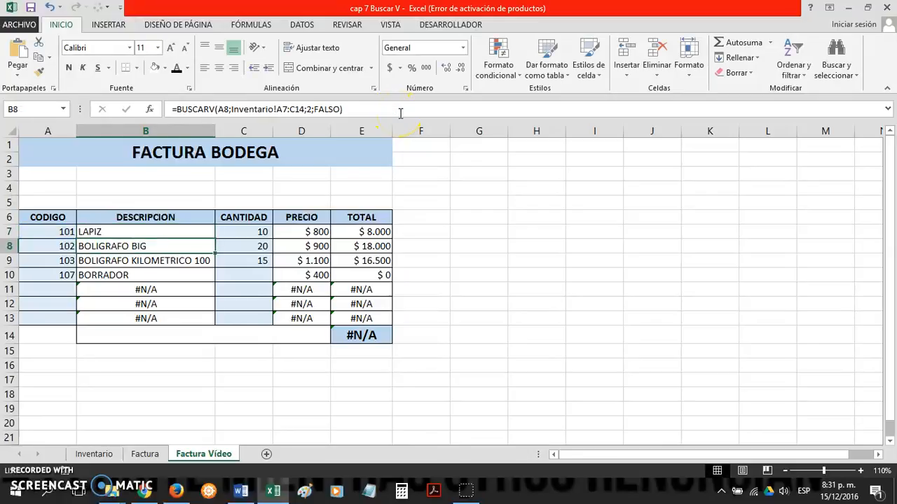
Step: Copy the SI.ERROR formula from B7 down the DESCRIPCION column to B13
{"action": "left_click", "coordinate": [192, 234]}
{"action": "left_click_drag", "start_coordinate": [222, 242], "coordinate": [216, 324]}
{"action": "left_click", "coordinate": [485, 278]}
Step: Review the copied SI.ERROR formulas in B11 and B12 against the empty CODIGO cell A11
{"action": "left_click", "coordinate": [158, 306]}
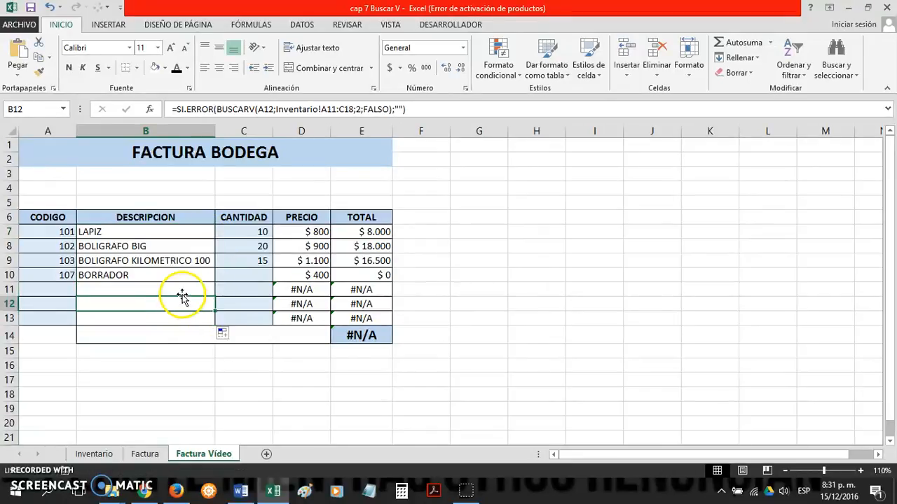
{"action": "left_click", "coordinate": [161, 290]}
{"action": "left_click", "coordinate": [71, 290]}
{"action": "left_click", "coordinate": [112, 288]}
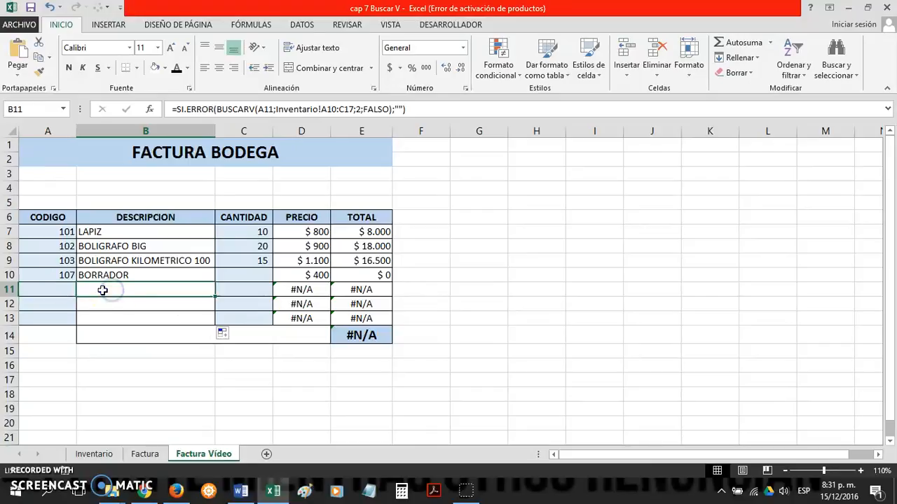
{"action": "left_click", "coordinate": [69, 289]}
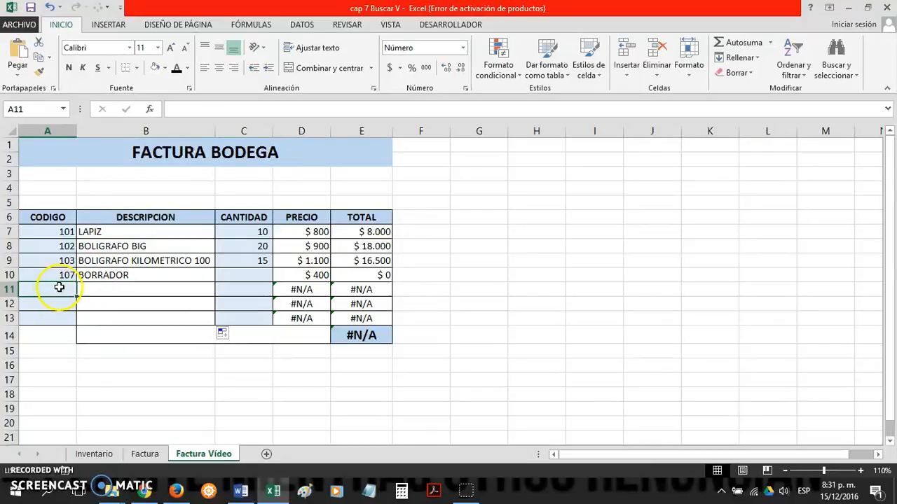
{"action": "left_click", "coordinate": [124, 292]}
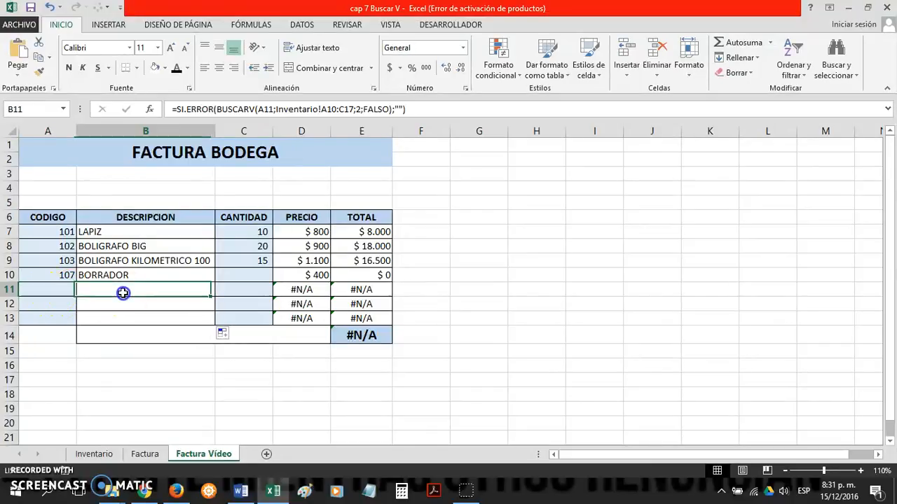
{"action": "left_click", "coordinate": [182, 291]}
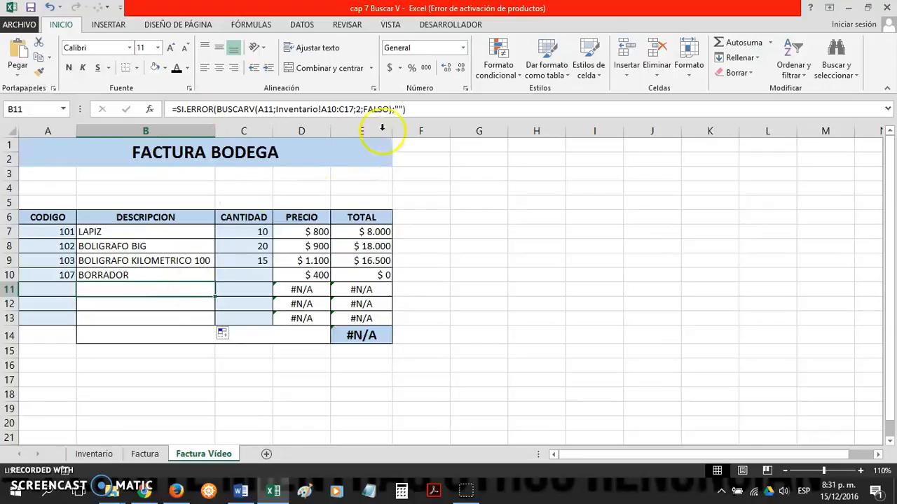
{"action": "left_click", "coordinate": [401, 109]}
{"action": "type", "text": ")"}
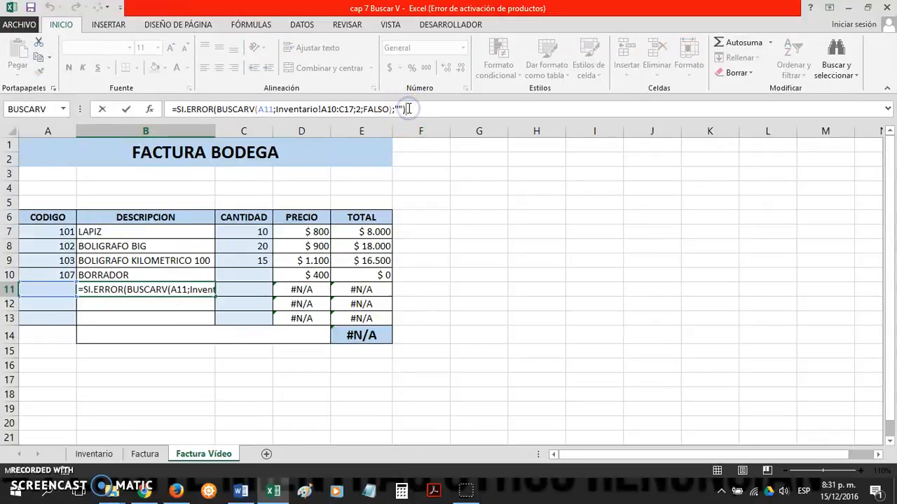
{"action": "key", "text": "Return"}
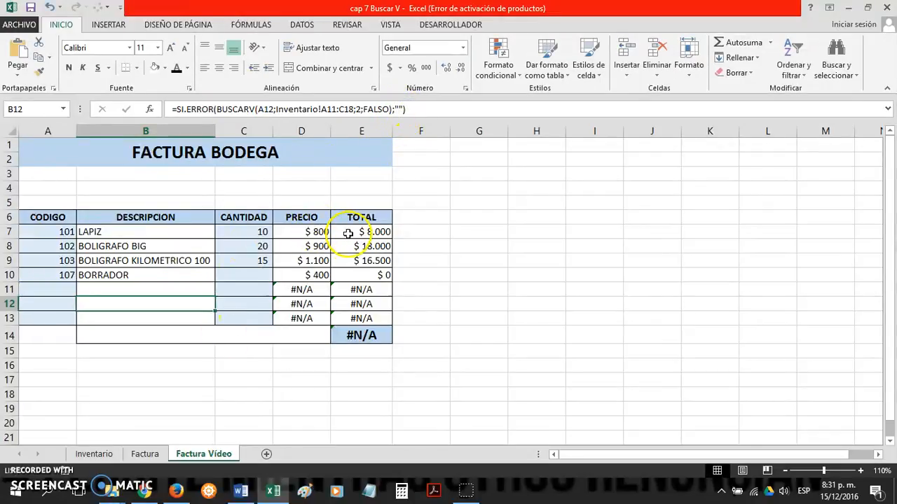
Step: Change PRECIO cell D7 to =SI.ERROR(BUSCARV(A7;Inventario!A6:C13;3;FALSO);"") and copy it down to D13
{"action": "left_click", "coordinate": [313, 232]}
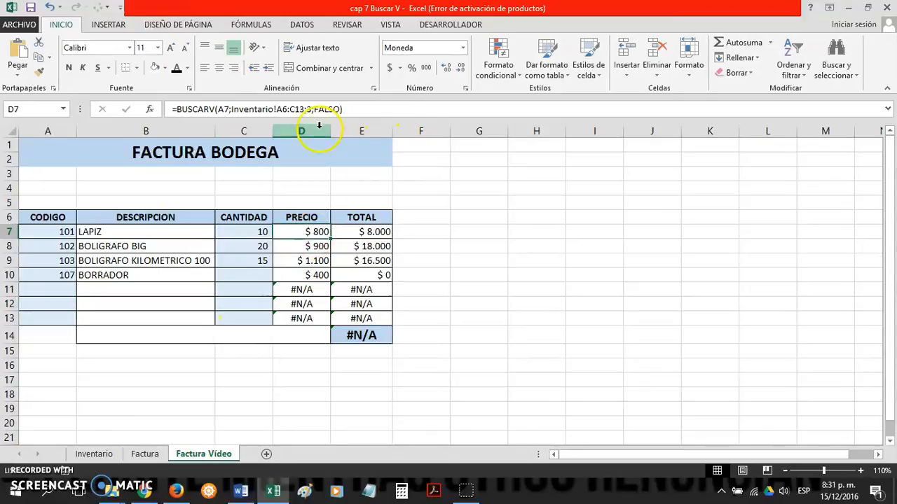
{"action": "left_click", "coordinate": [176, 109]}
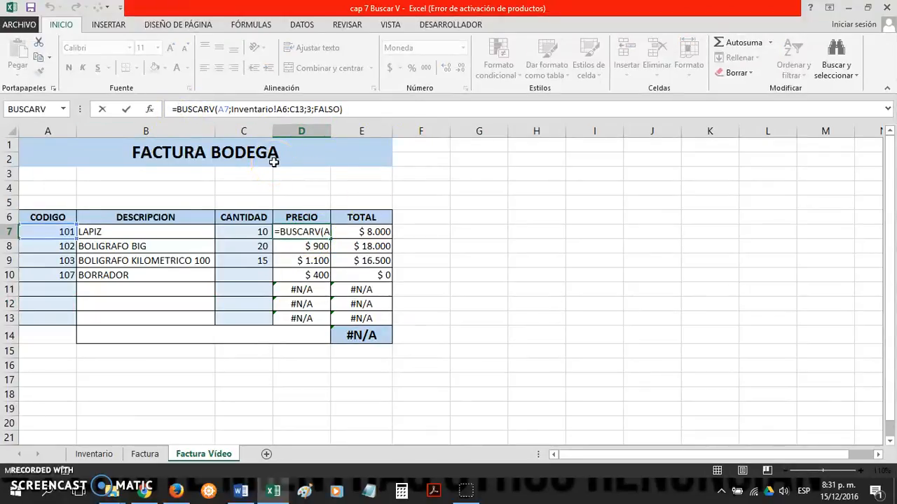
{"action": "type", "text": "SI.ERROR("}
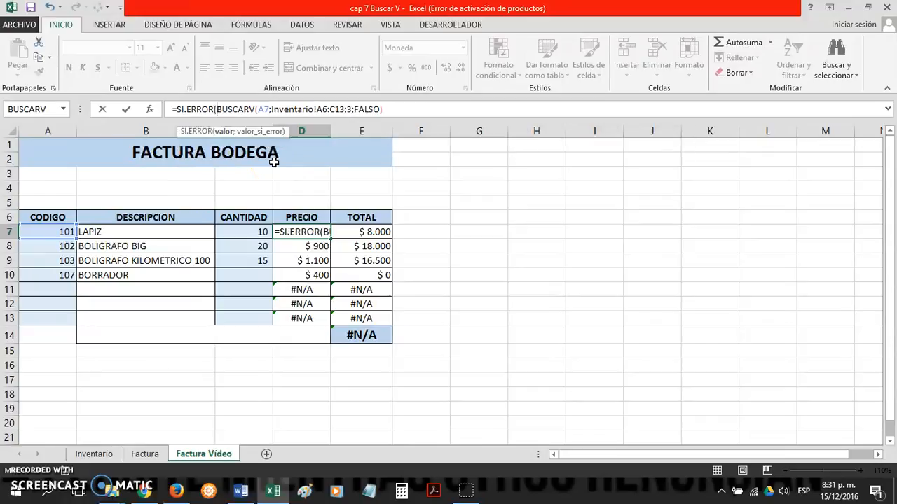
{"action": "left_click", "coordinate": [385, 109]}
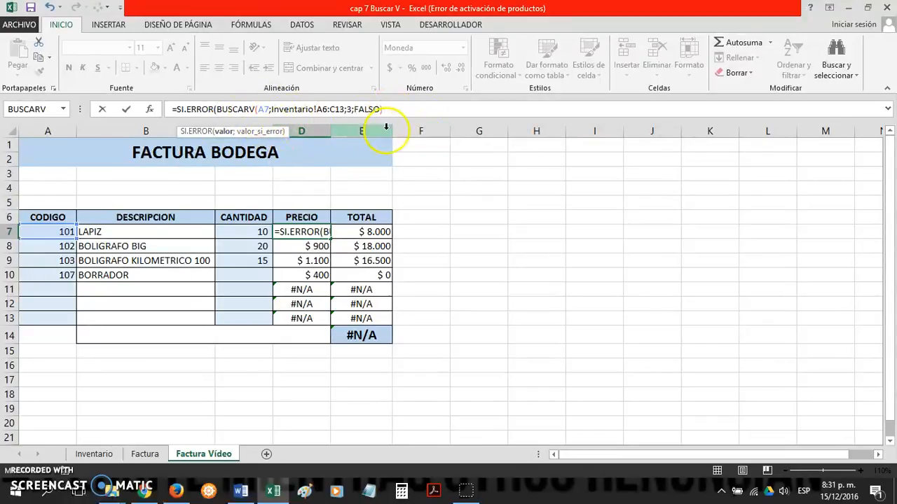
{"action": "type", "text": ";"}
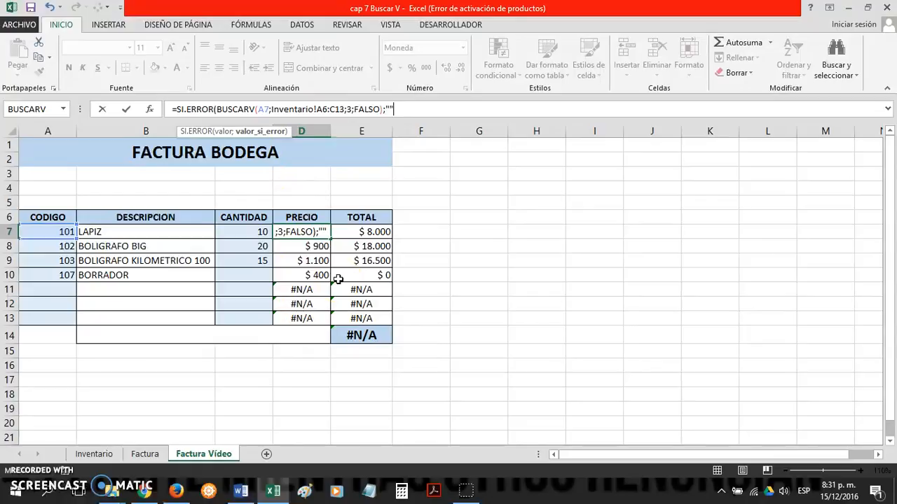
{"action": "type", "text": "\"\")"}
{"action": "key", "text": "Return"}
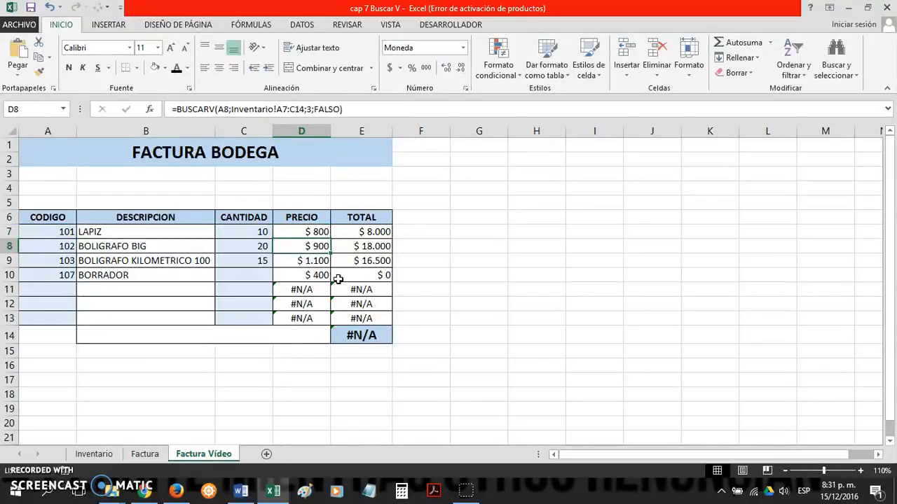
{"action": "left_click", "coordinate": [319, 235]}
{"action": "left_click_drag", "start_coordinate": [318, 235], "coordinate": [335, 333]}
Step: Wrap the multiplication in TOTAL cell E7 with SI.ERROR, giving =SI.ERROR(C7*D7;"")
{"action": "left_click", "coordinate": [389, 233]}
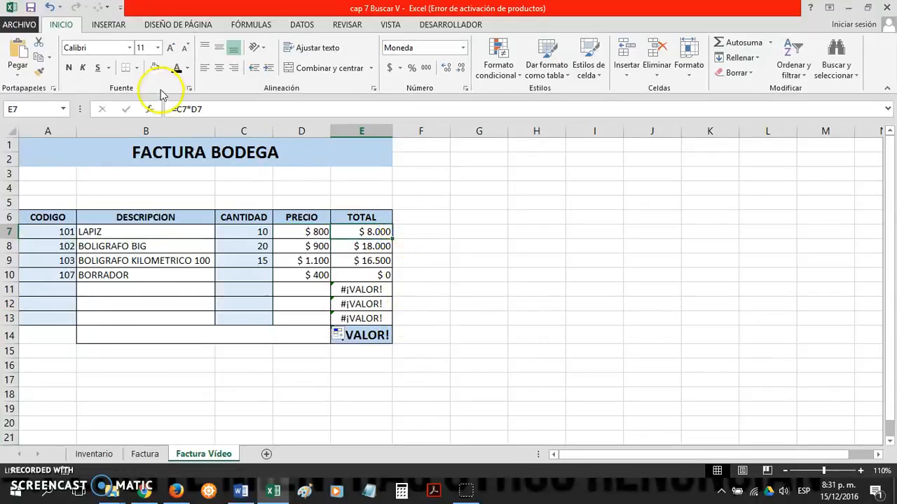
{"action": "left_click", "coordinate": [178, 109]}
{"action": "type", "text": "SI"}
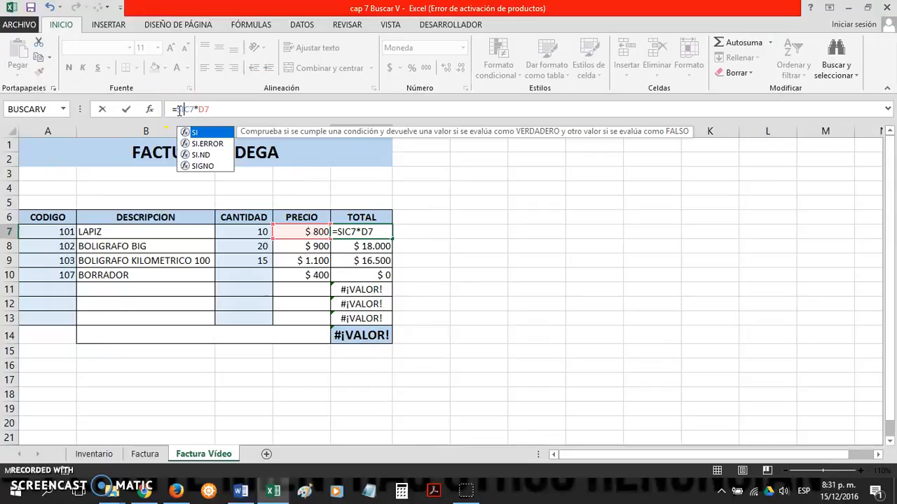
{"action": "key", "text": "Down"}
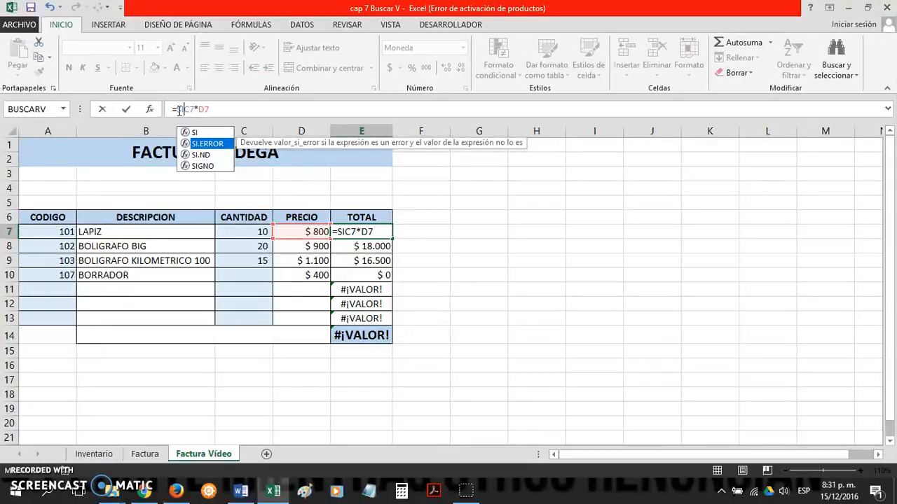
{"action": "key", "text": "Tab"}
{"action": "left_click", "coordinate": [286, 111]}
{"action": "type", "text": ";"}
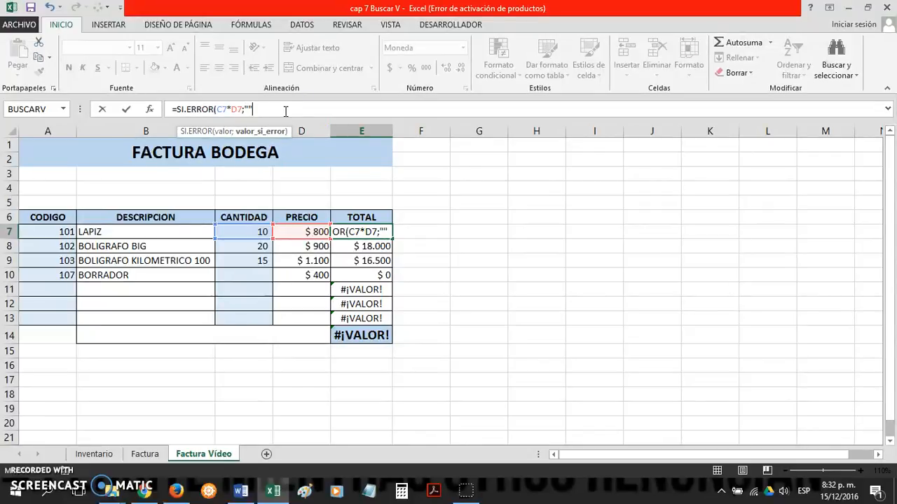
{"action": "key", "text": "Return"}
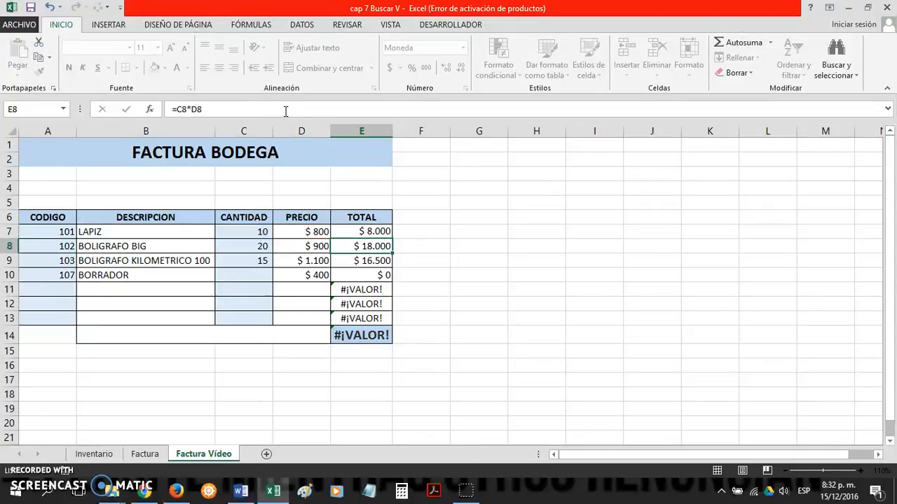
Step: Copy the SI.ERROR formula from TOTAL cell E7 down the column to E13
{"action": "left_click_drag", "start_coordinate": [391, 239], "coordinate": [396, 323]}
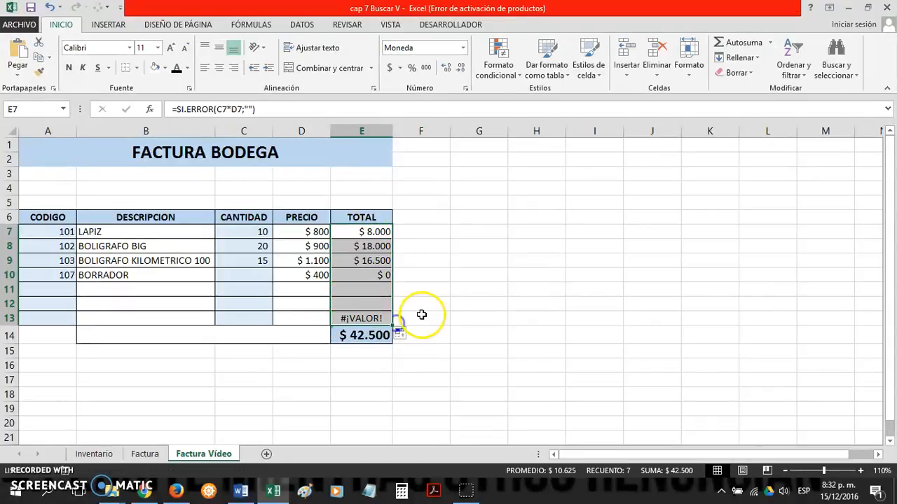
{"action": "left_click", "coordinate": [468, 351]}
{"action": "left_click", "coordinate": [370, 335]}
{"action": "left_click", "coordinate": [365, 277]}
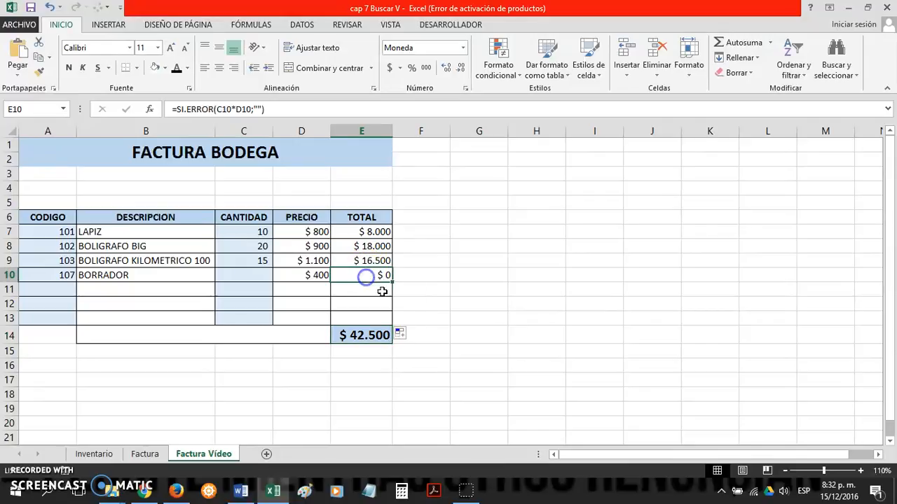
Step: Enter a quantity of 10 for BORRADOR in CANTIDAD cell C10
{"action": "left_click", "coordinate": [264, 275]}
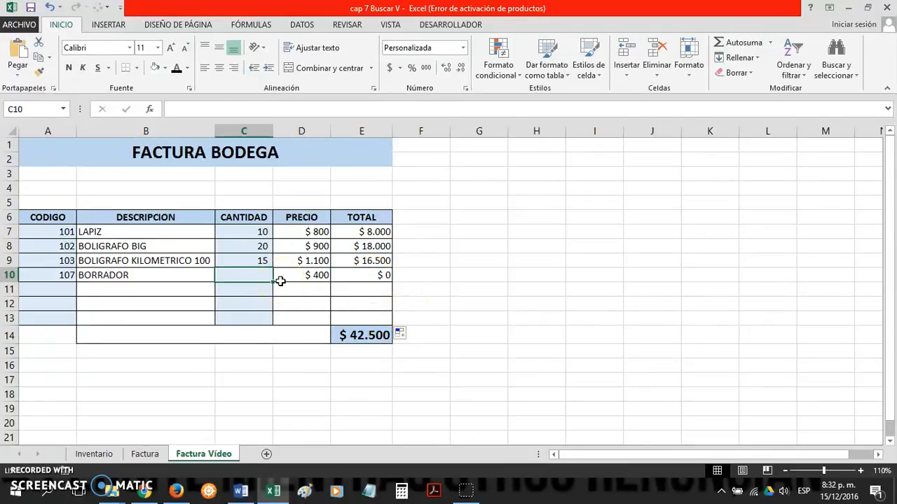
{"action": "type", "text": "10"}
{"action": "key", "text": "Return"}
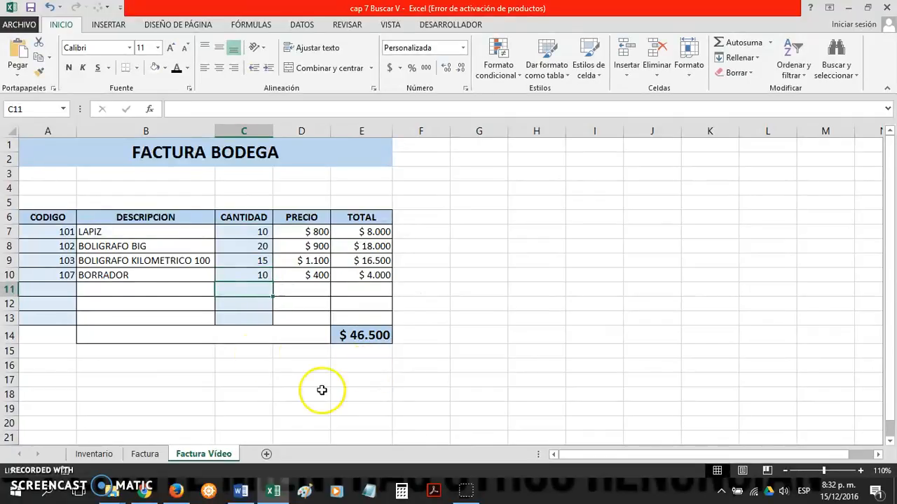
Step: Clear the entries in the CODIGO and CANTIDAD columns from row 7 to row 12
{"action": "left_click_drag", "start_coordinate": [55, 302], "coordinate": [56, 234]}
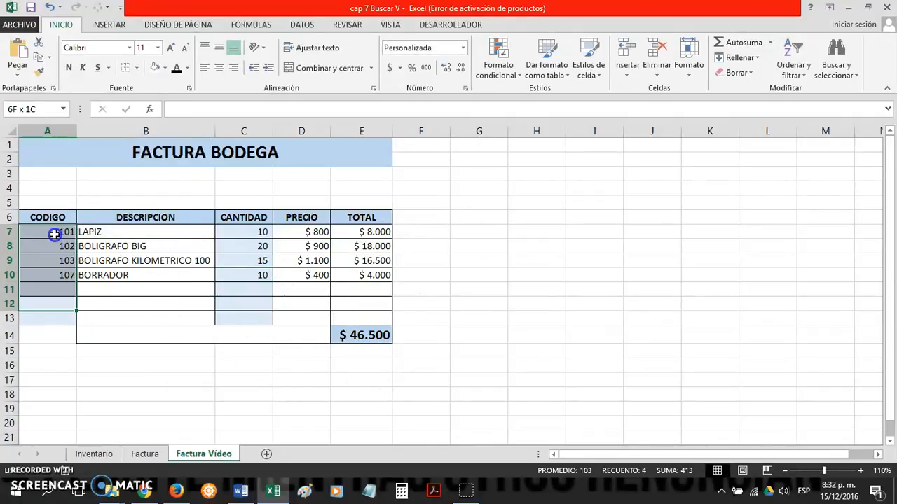
{"action": "key", "text": "Delete"}
{"action": "left_click_drag", "start_coordinate": [246, 303], "coordinate": [256, 231]}
{"action": "key", "text": "Delete"}
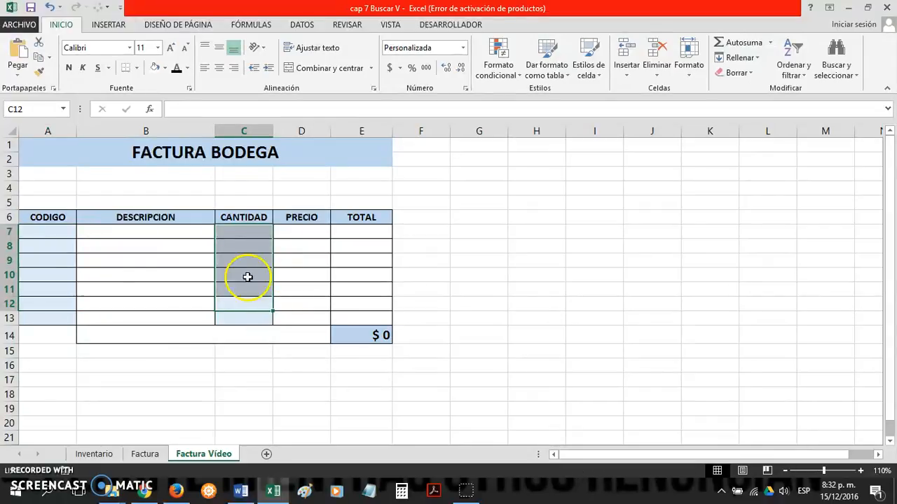
{"action": "left_click", "coordinate": [31, 231]}
{"action": "left_click", "coordinate": [178, 232]}
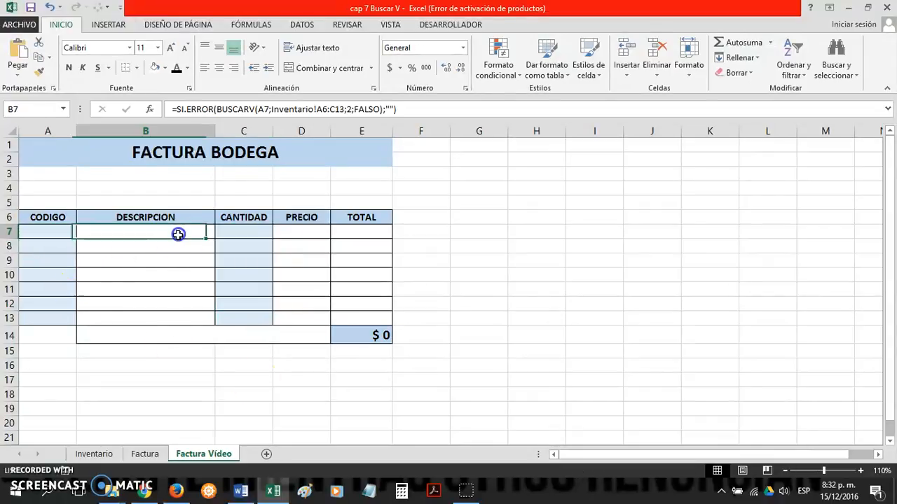
Step: Define the name INVENTARIO for columns A to C of the Inventario sheet, from A6 down well past the last product
{"action": "left_click", "coordinate": [94, 454]}
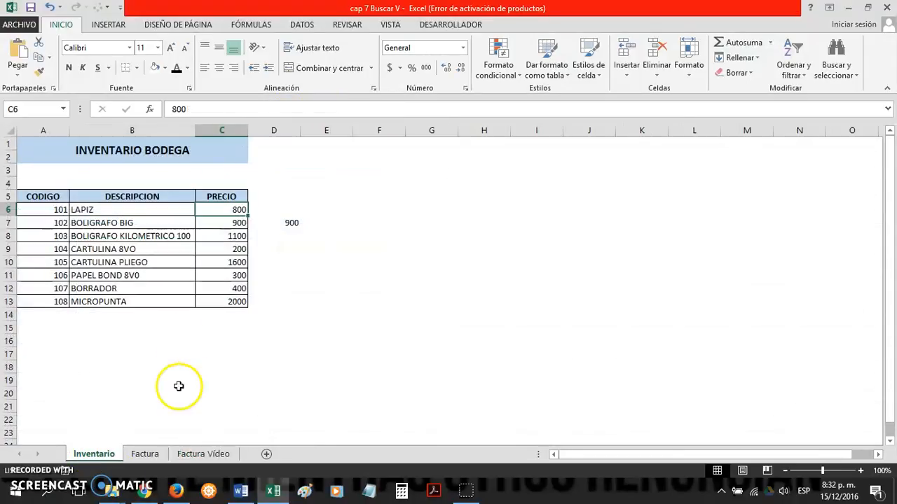
{"action": "left_click", "coordinate": [51, 211]}
{"action": "left_click_drag", "start_coordinate": [51, 211], "coordinate": [220, 330]}
{"action": "scroll", "coordinate": [295, 311], "scroll_direction": "up", "scroll_amount": 8}
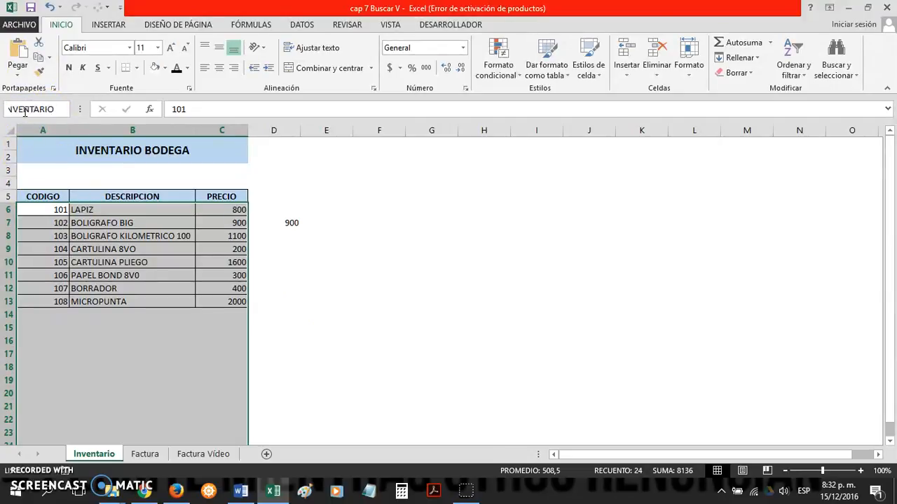
{"action": "key", "text": "Return"}
Step: Replace the sheet range in DESCRIPCION cell B7 of Factura Vídeo with the named range, giving =SI.ERROR(BUSCARV(A7;inventario;2;FALSO);"")
{"action": "left_click", "coordinate": [183, 456]}
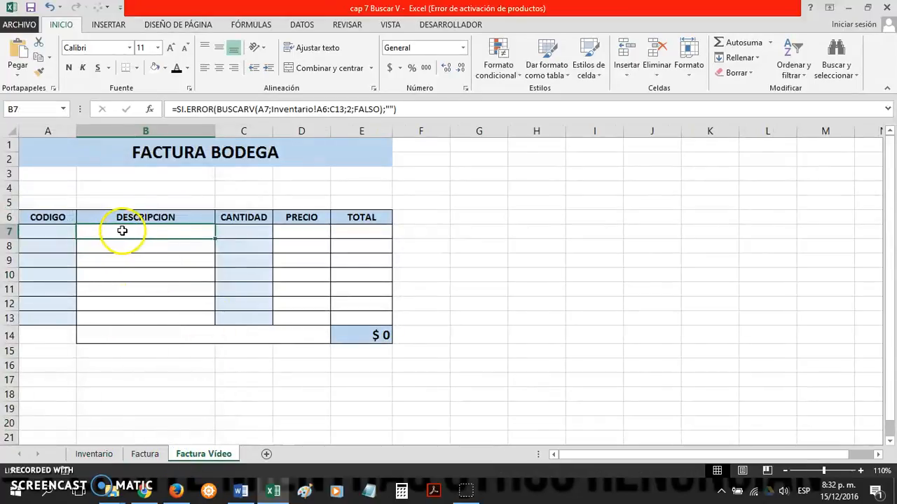
{"action": "left_click", "coordinate": [66, 230]}
{"action": "left_click", "coordinate": [114, 233]}
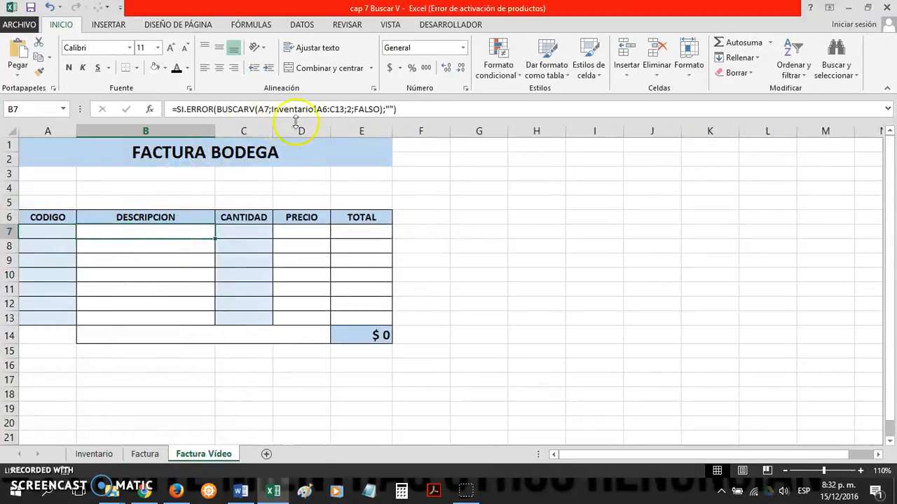
{"action": "left_click", "coordinate": [326, 109]}
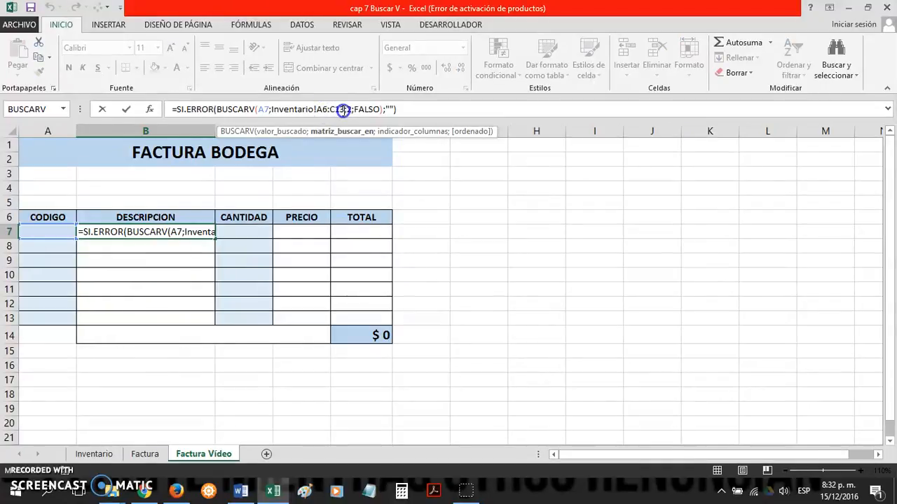
{"action": "key", "text": "BackSpace"}
{"action": "key", "text": "BackSpace"}
{"action": "key", "text": "BackSpace"}
{"action": "key", "text": "BackSpace"}
{"action": "key", "text": "BackSpace"}
{"action": "key", "text": "BackSpace"}
{"action": "key", "text": "BackSpace"}
{"action": "key", "text": "BackSpace"}
{"action": "key", "text": "BackSpace"}
{"action": "key", "text": "BackSpace"}
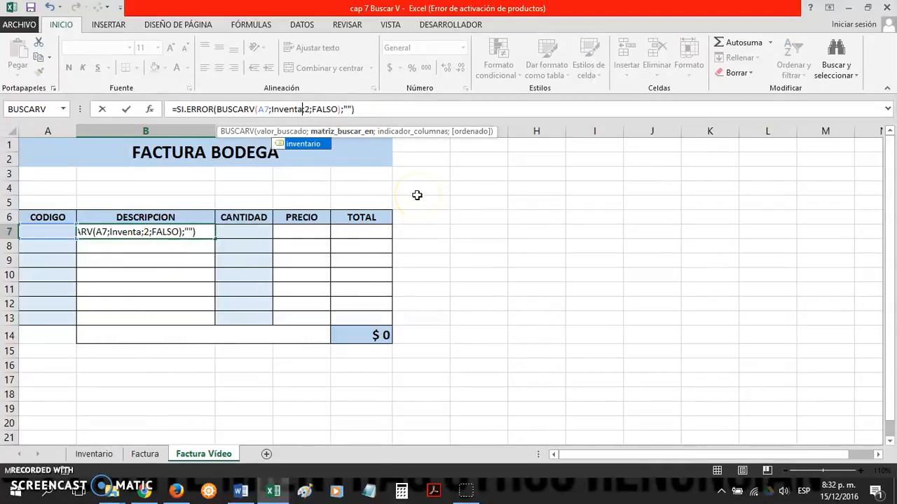
{"action": "key", "text": "BackSpace"}
{"action": "key", "text": "BackSpace"}
{"action": "key", "text": "BackSpace"}
{"action": "key", "text": "BackSpace"}
{"action": "key", "text": "BackSpace"}
{"action": "key", "text": "BackSpace"}
{"action": "key", "text": "BackSpace"}
{"action": "type", "text": "IN"}
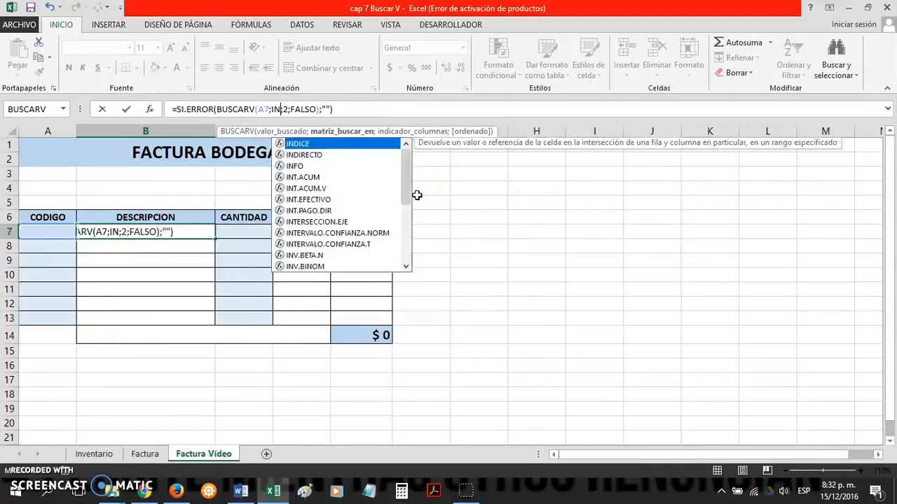
{"action": "type", "text": "VEN"}
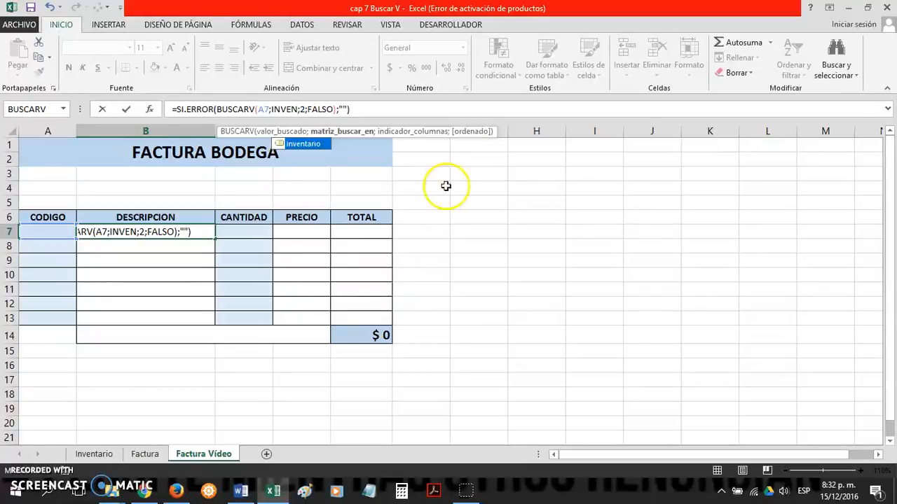
{"action": "left_click", "coordinate": [303, 145]}
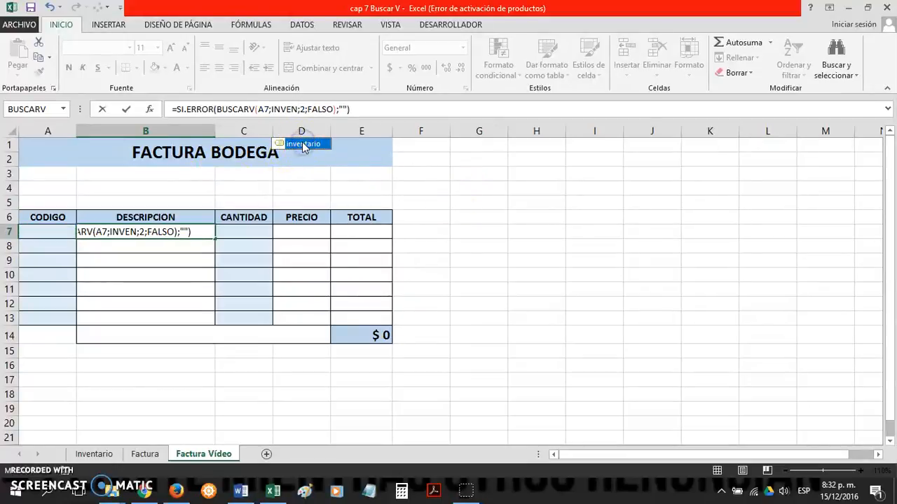
{"action": "double_click", "coordinate": [303, 145]}
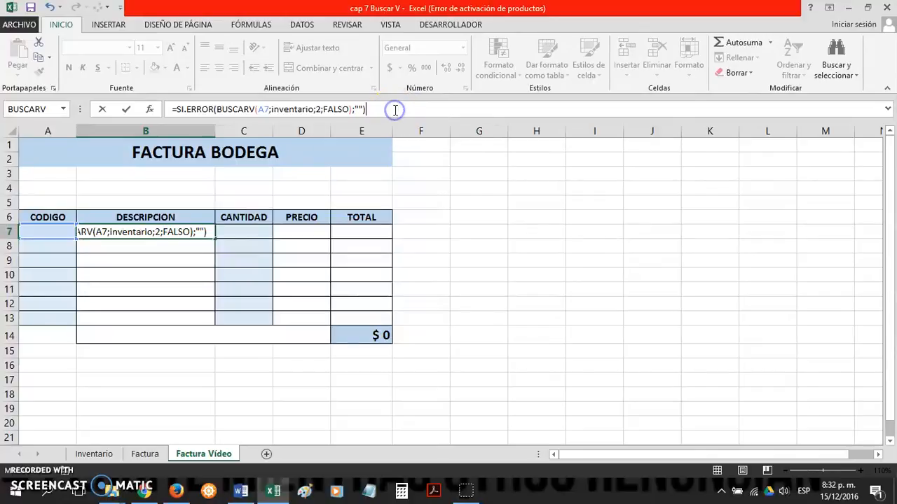
{"action": "key", "text": "Return"}
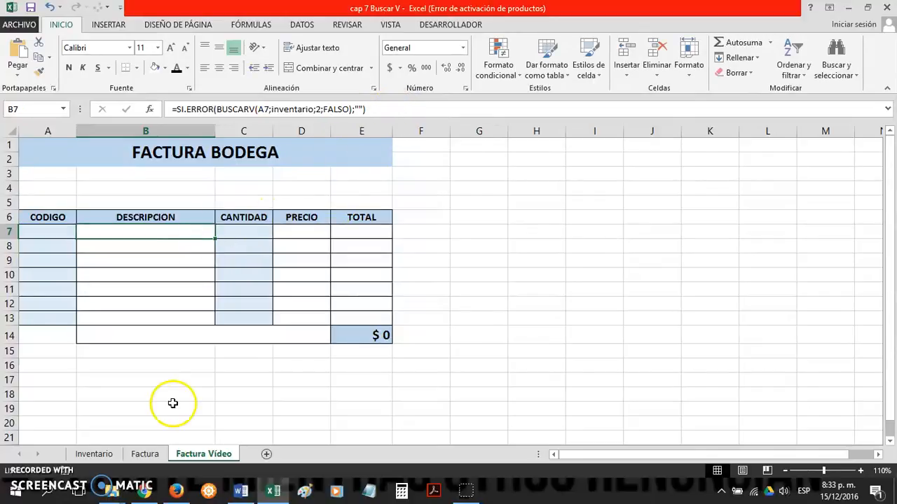
Step: Check how far the named range extends on the Inventario sheet and copy B7's formula down the DESCRIPCION column to B13
{"action": "left_click", "coordinate": [109, 455]}
{"action": "scroll", "coordinate": [152, 315], "scroll_direction": "down", "scroll_amount": 5}
{"action": "scroll", "coordinate": [174, 395], "scroll_direction": "down", "scroll_amount": 5}
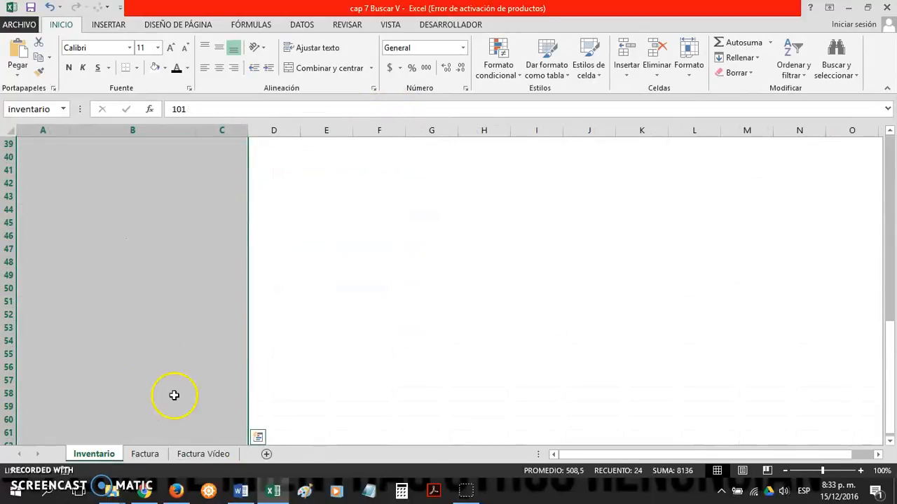
{"action": "left_click", "coordinate": [204, 454]}
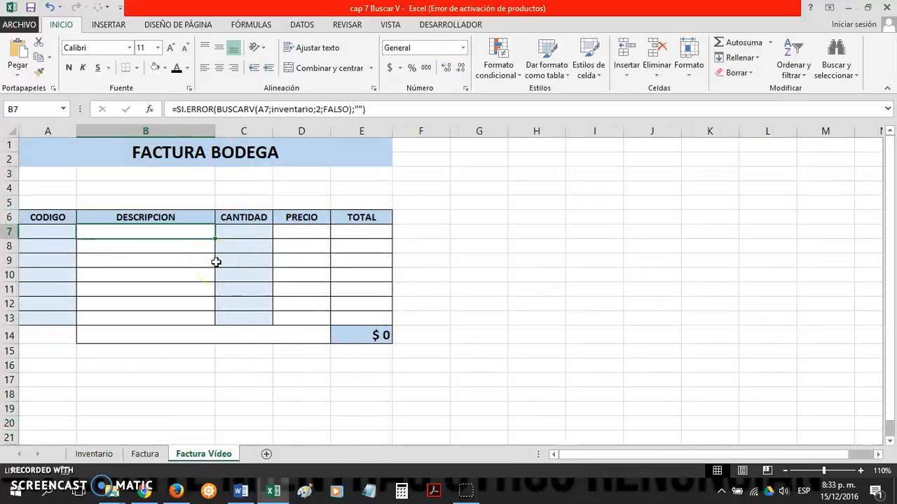
{"action": "left_click", "coordinate": [214, 240]}
{"action": "left_click", "coordinate": [206, 238]}
{"action": "left_click_drag", "start_coordinate": [214, 240], "coordinate": [208, 320]}
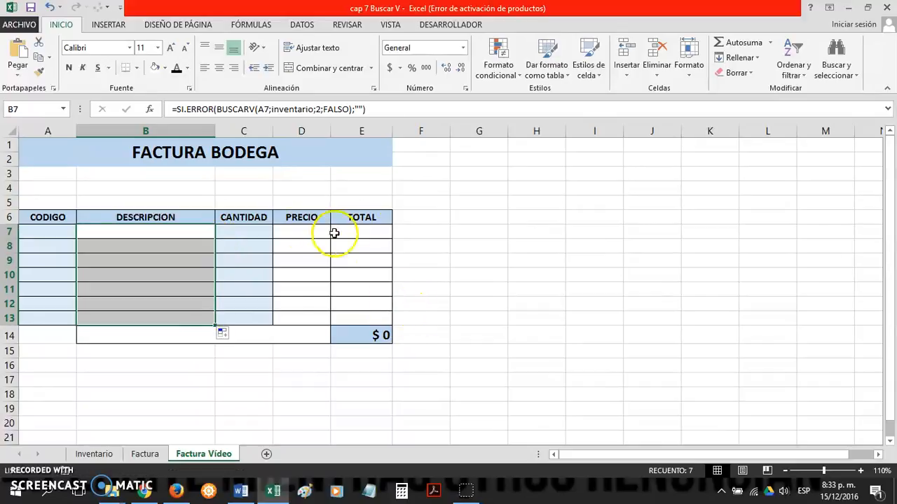
Step: Enter code 102 in CODIGO cell A7 and quantity 1 in CANTIDAD cell C7
{"action": "left_click", "coordinate": [368, 335]}
{"action": "left_click", "coordinate": [28, 232]}
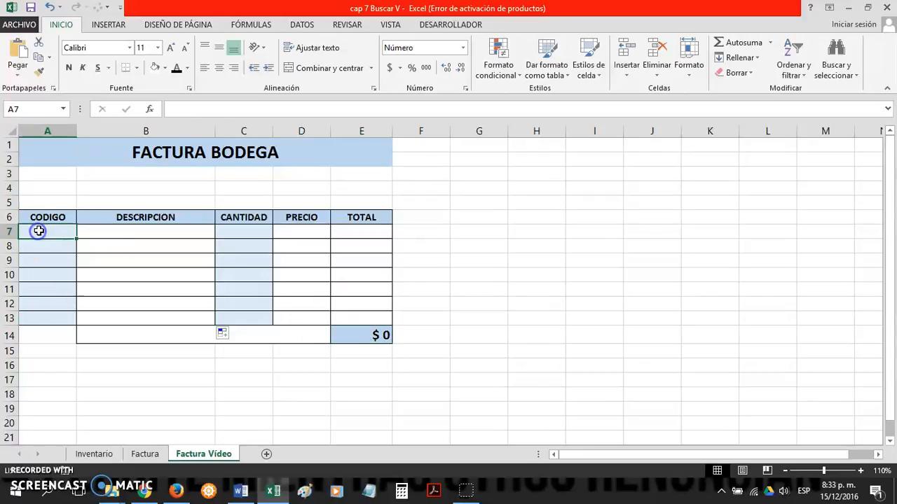
{"action": "type", "text": "102"}
{"action": "key", "text": "Return"}
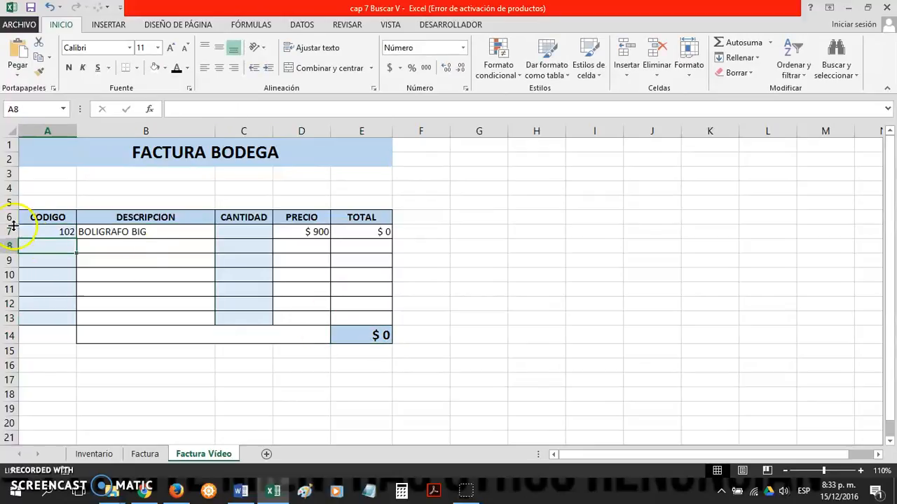
{"action": "left_click", "coordinate": [229, 232]}
{"action": "type", "text": "1"}
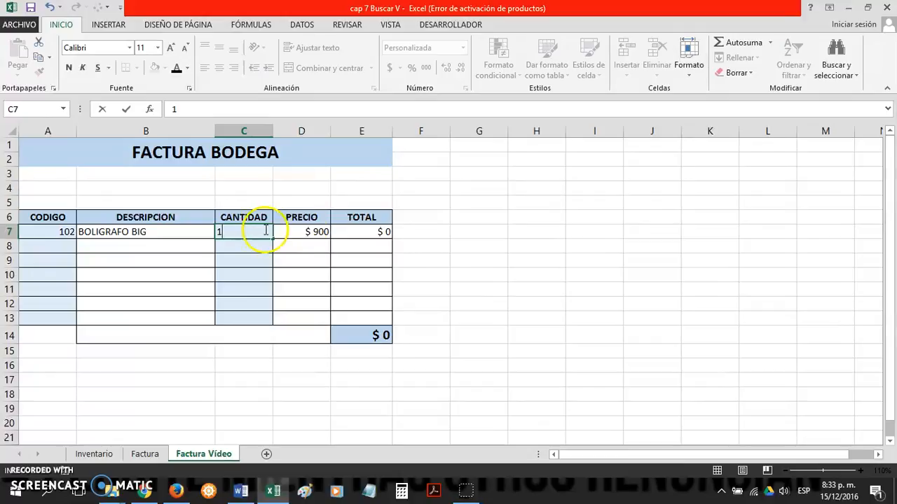
{"action": "left_click", "coordinate": [433, 261]}
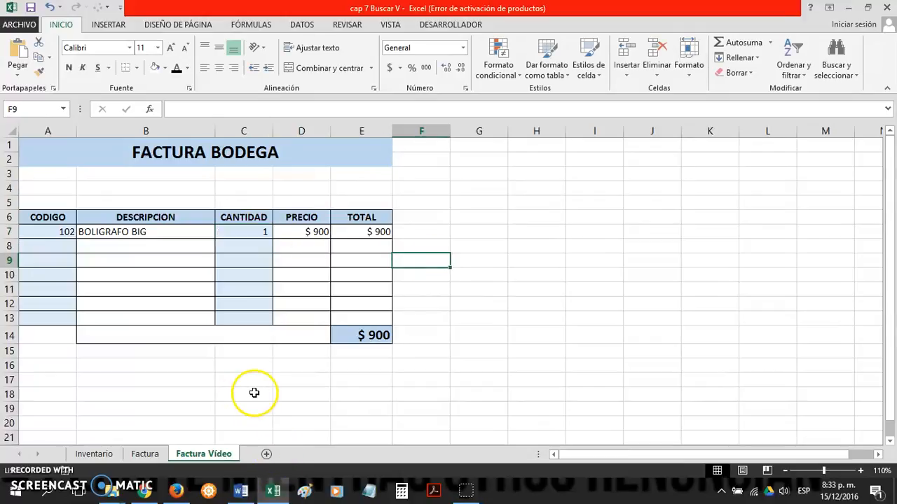